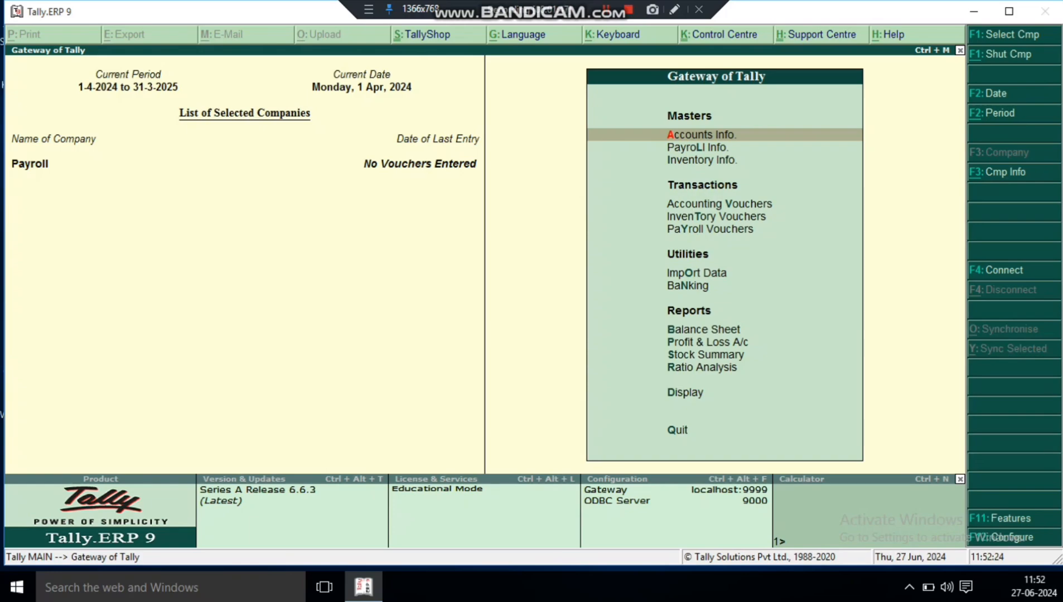
pyautogui.press('Down')
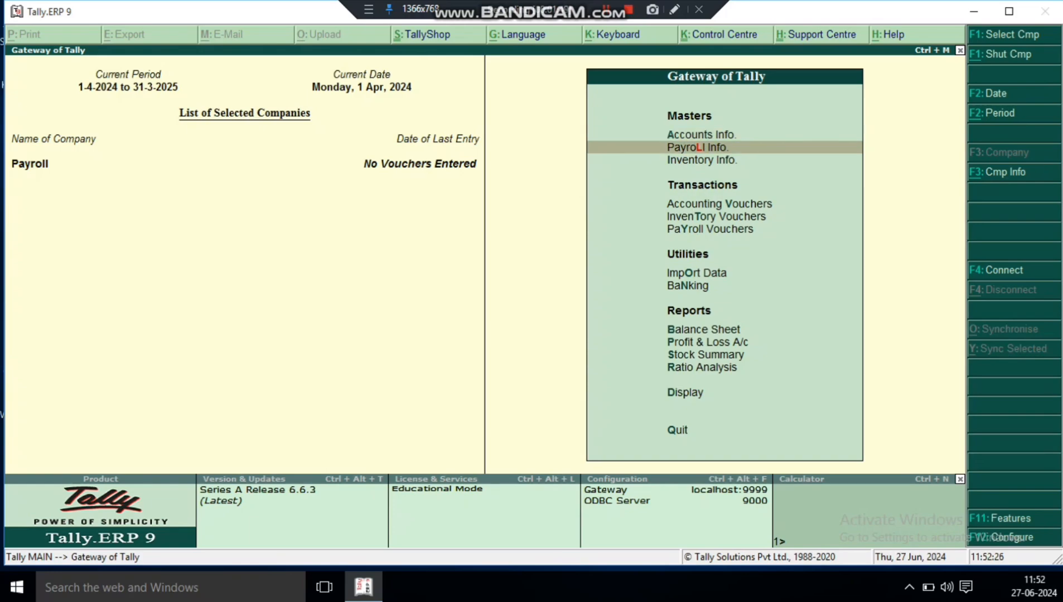
pyautogui.press('Return')
pyautogui.press('Down')
pyautogui.press('Down')
pyautogui.press('Down')
pyautogui.press('Down')
pyautogui.press('Return')
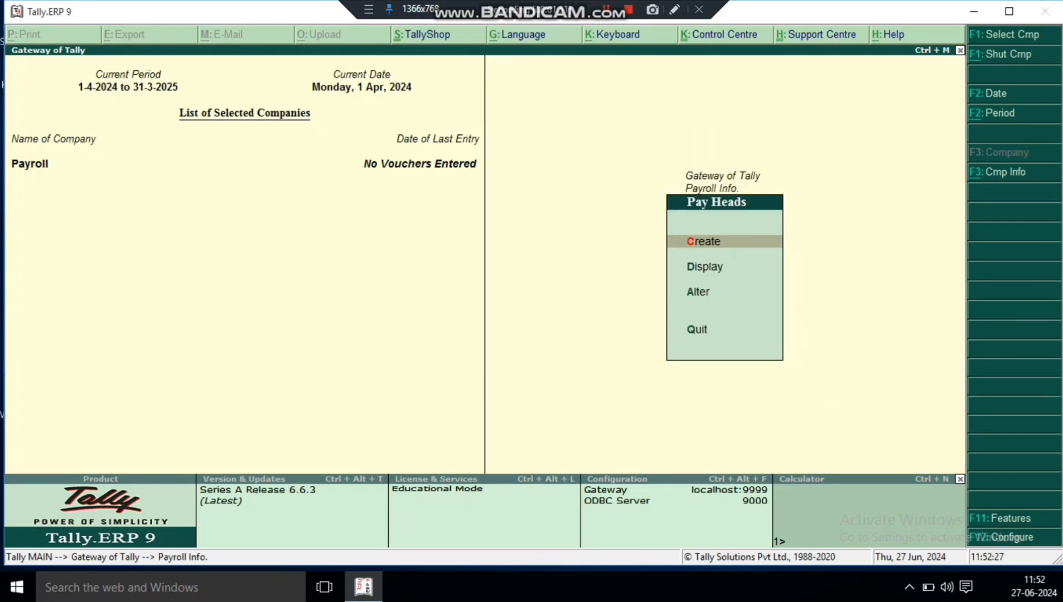
pyautogui.press('Return')
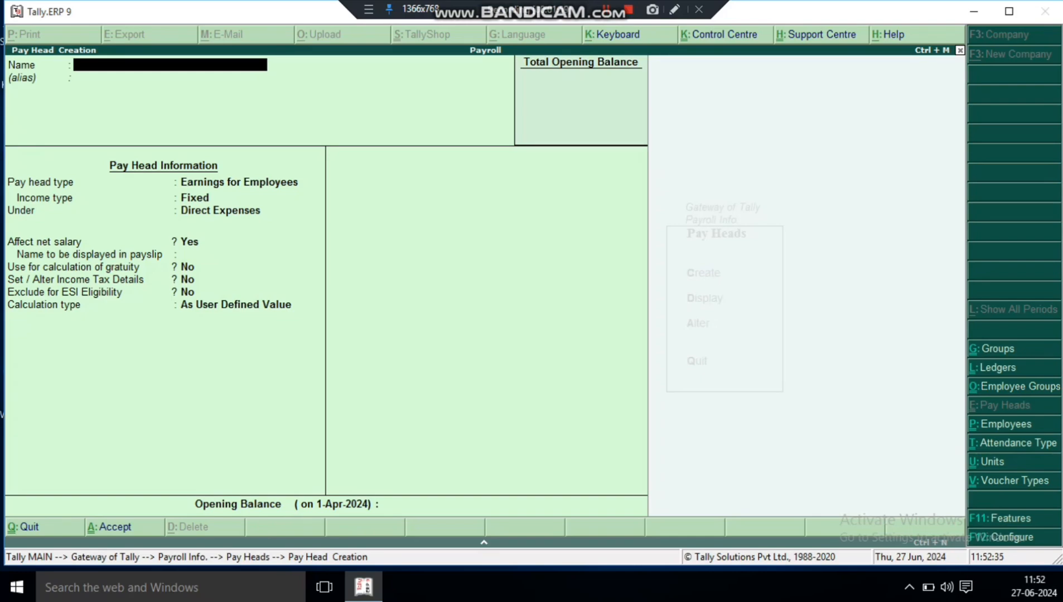
pyautogui.press('Escape')
pyautogui.press('y')
pyautogui.press('Escape')
pyautogui.press('Escape')
pyautogui.press('Escape')
pyautogui.press('Escape')
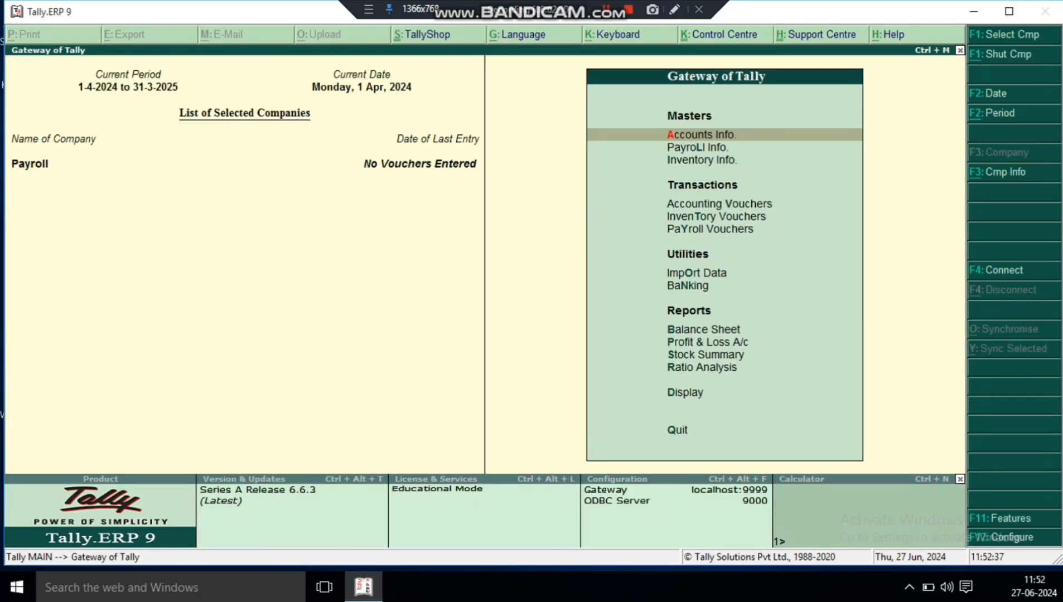
# Open the existing Bonus pay head for alteration from the payroll masters
pyautogui.press('Down')
pyautogui.press('Return')
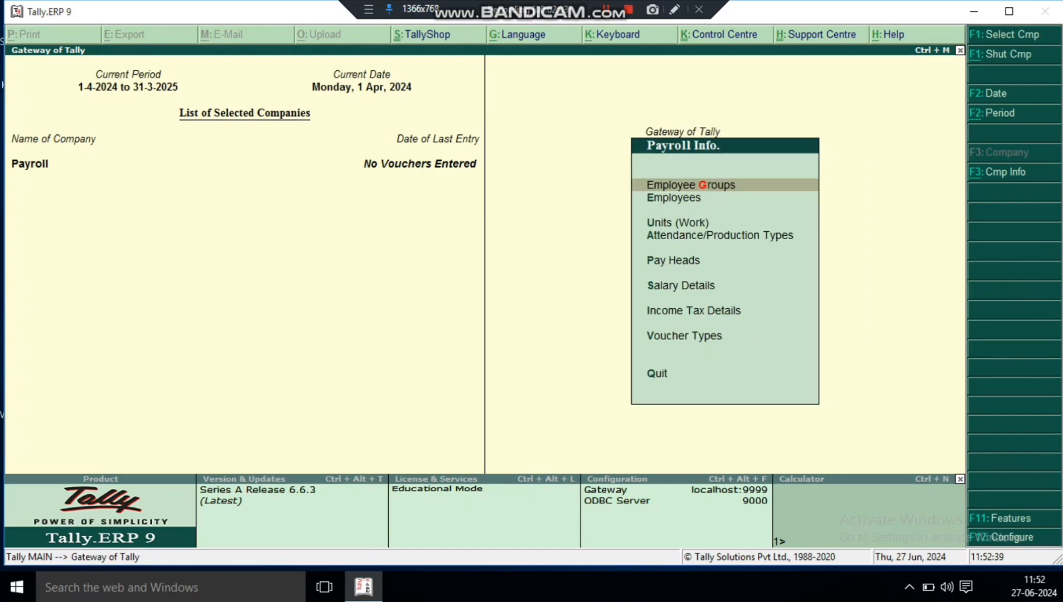
pyautogui.press('Down')
pyautogui.press('Down')
pyautogui.press('Down')
pyautogui.press('Down')
pyautogui.press('Return')
pyautogui.press('Down')
pyautogui.press('Down')
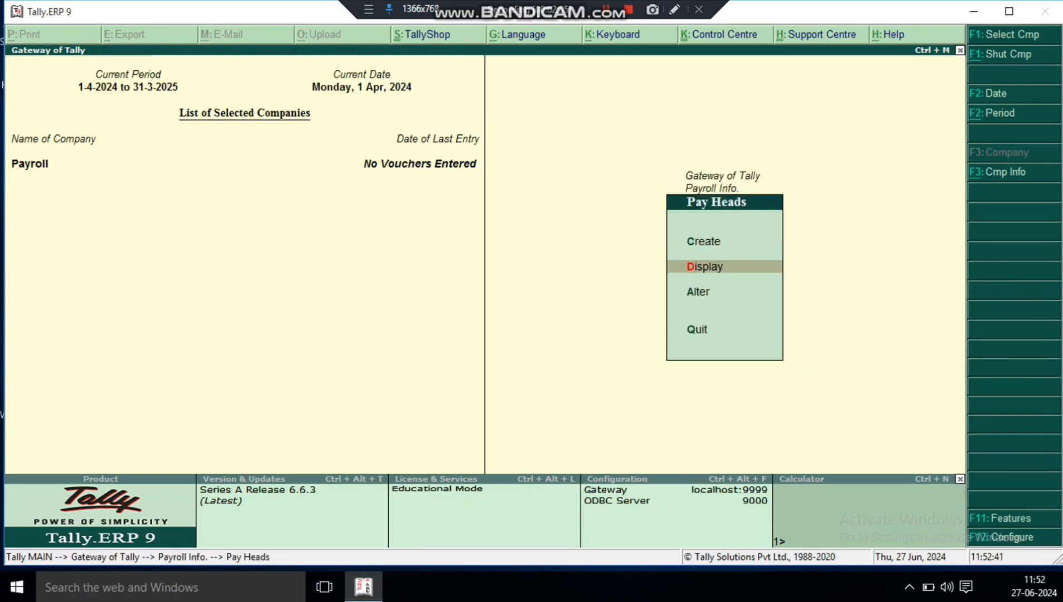
pyautogui.press('Return')
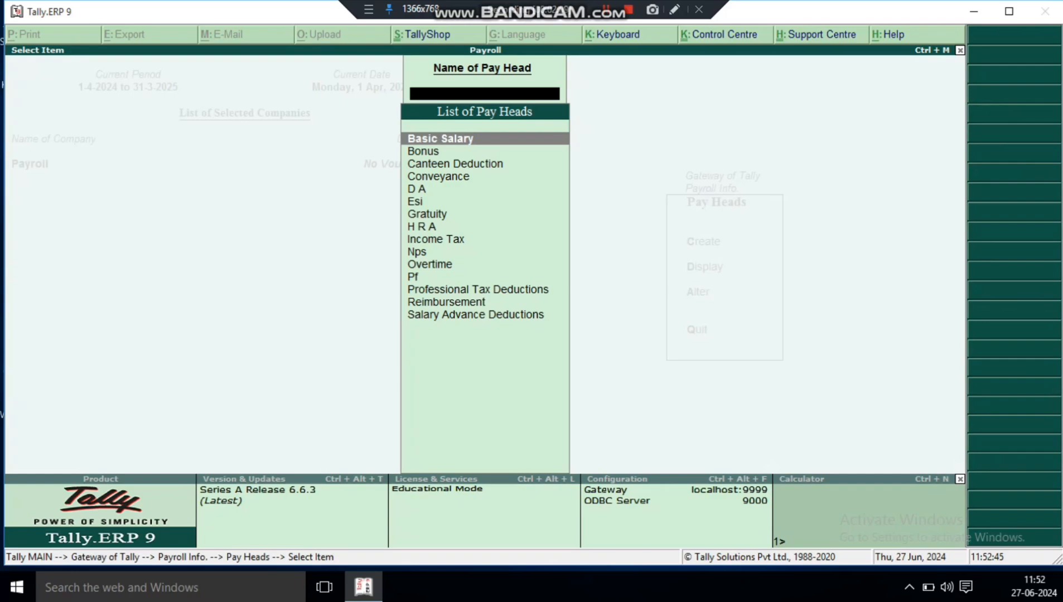
pyautogui.write('Bo')
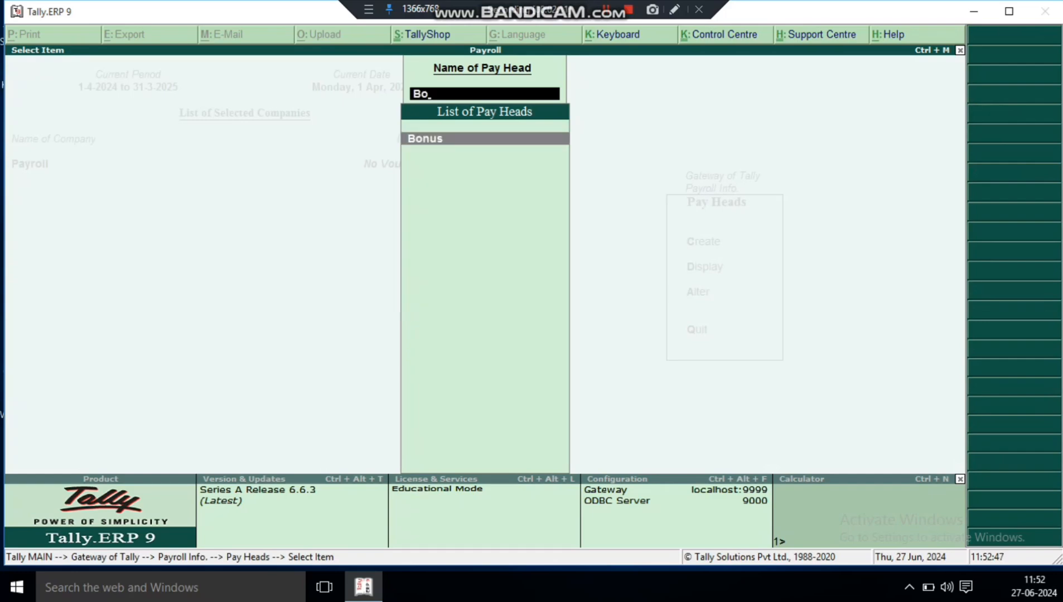
pyautogui.press('Return')
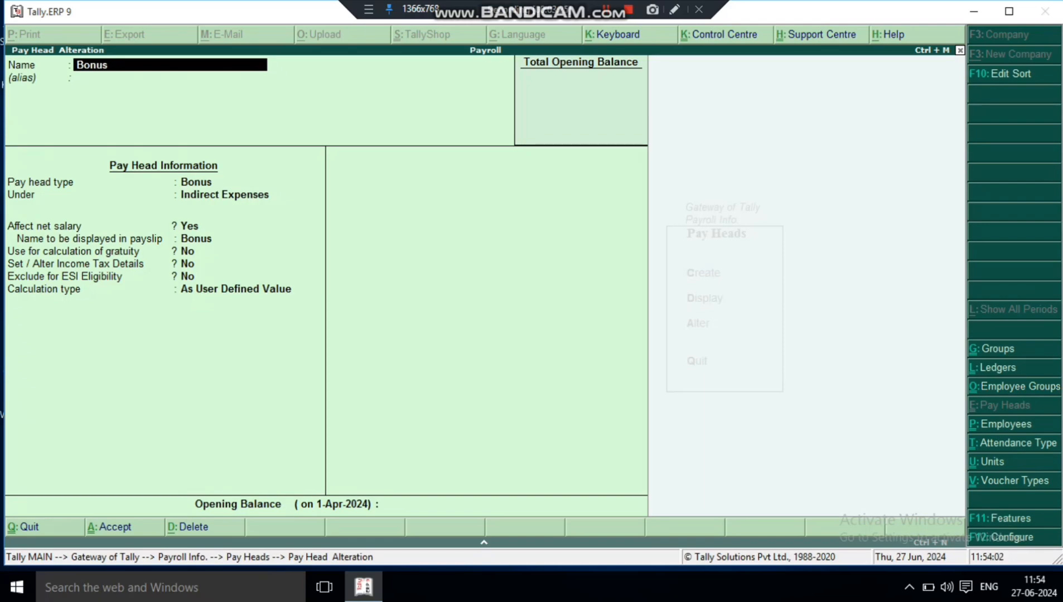
# Keep the pay head type as Bonus and its group as Indirect Expenses
pyautogui.press('Return')
pyautogui.press('Return')
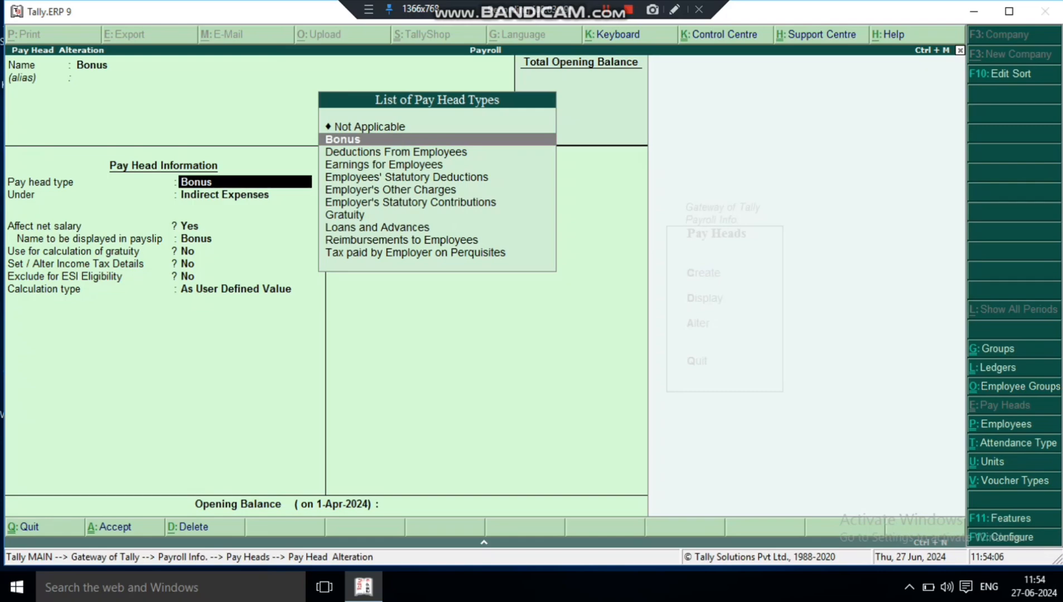
pyautogui.press('Down')
pyautogui.press('Down')
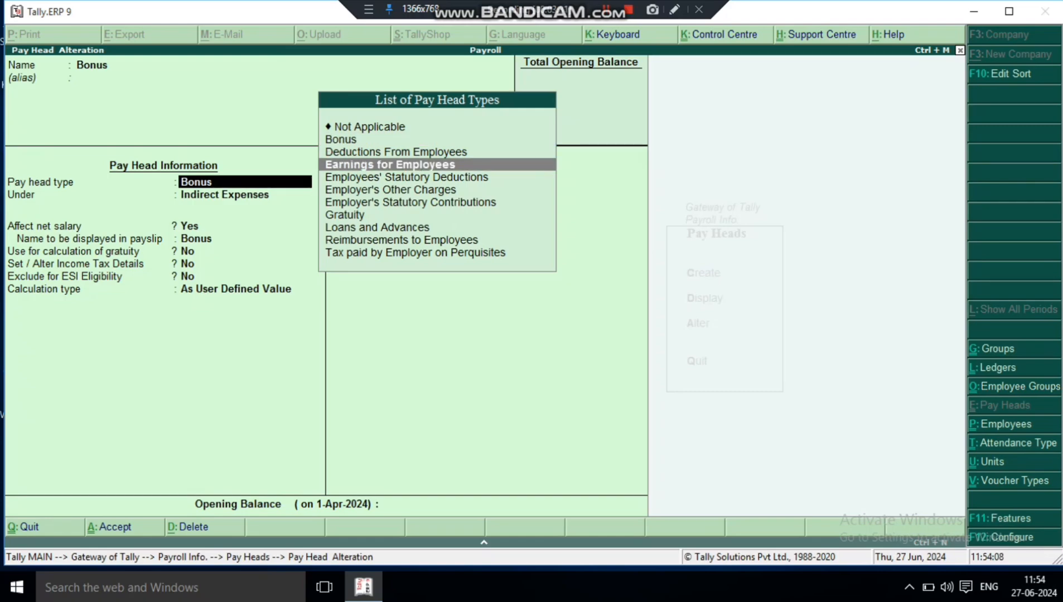
pyautogui.press('Up')
pyautogui.press('Up')
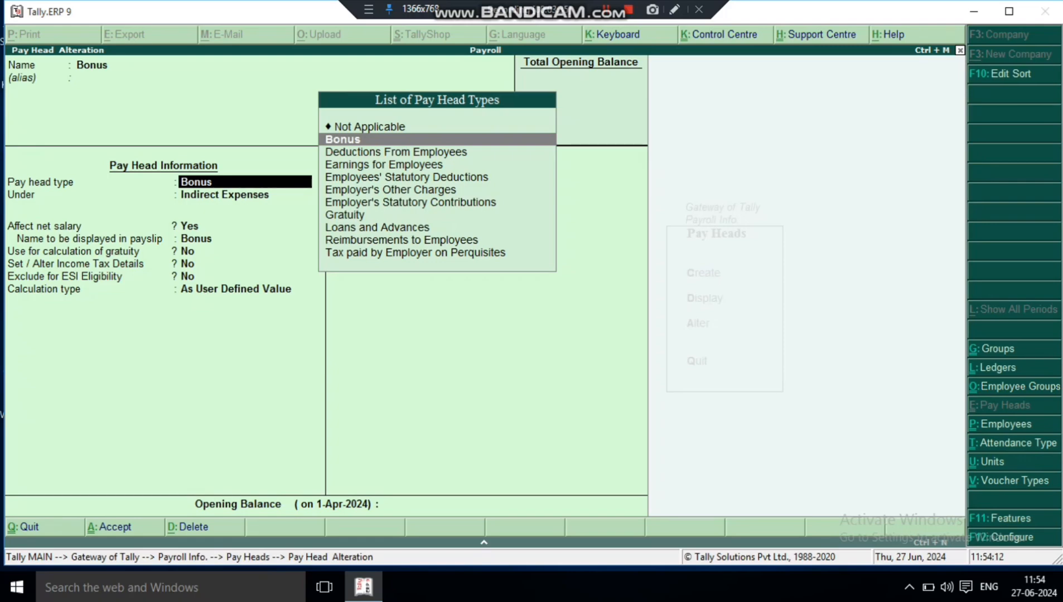
pyautogui.press('Return')
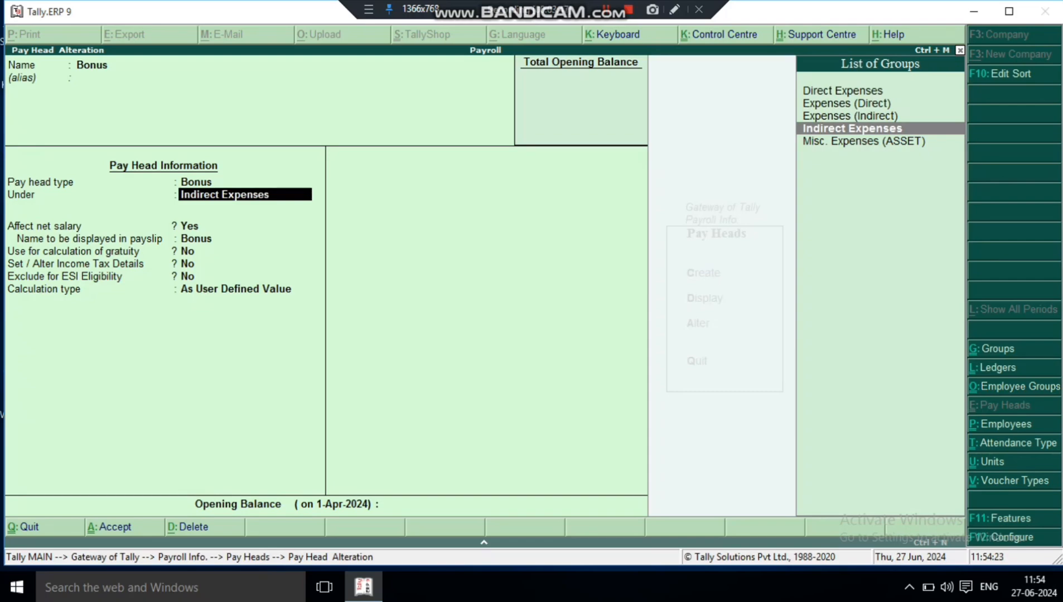
pyautogui.press('Return')
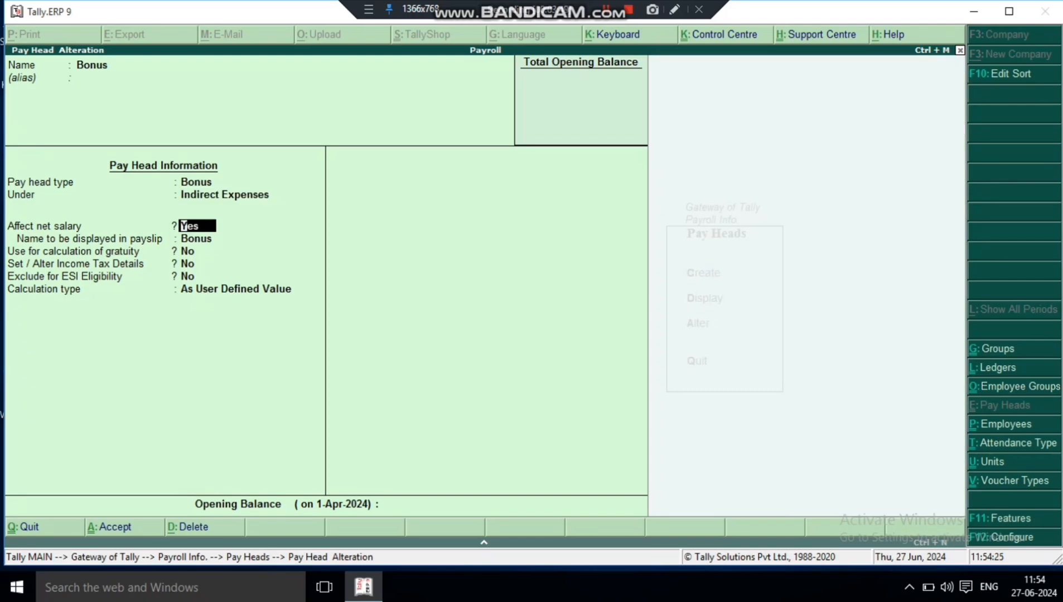
# Keep Affect net salary at Yes, the payslip name as Bonus and gratuity calculation use at No
pyautogui.press('Return')
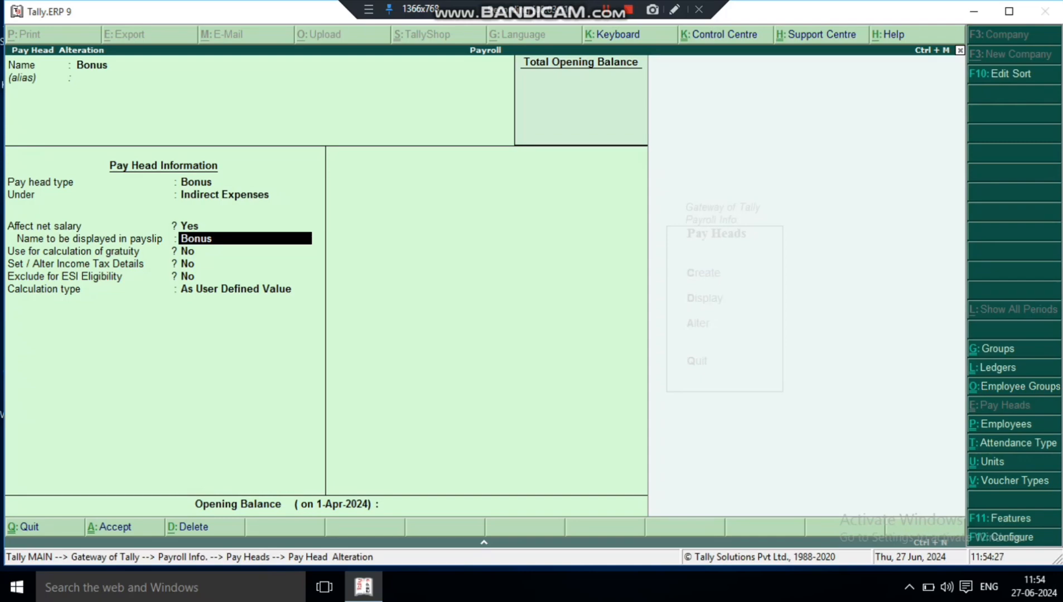
pyautogui.press('Return')
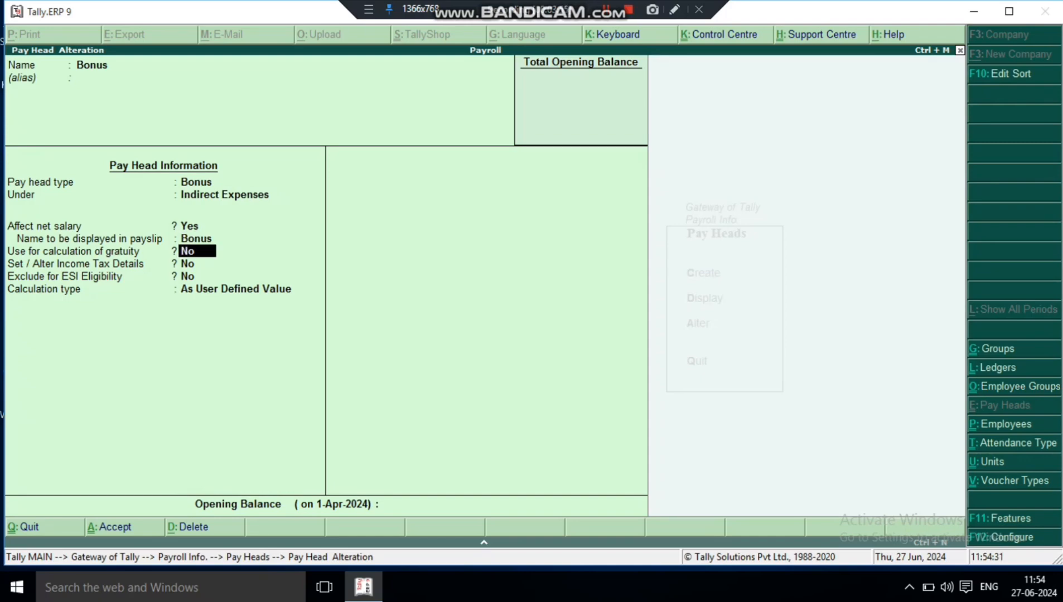
pyautogui.press('Return')
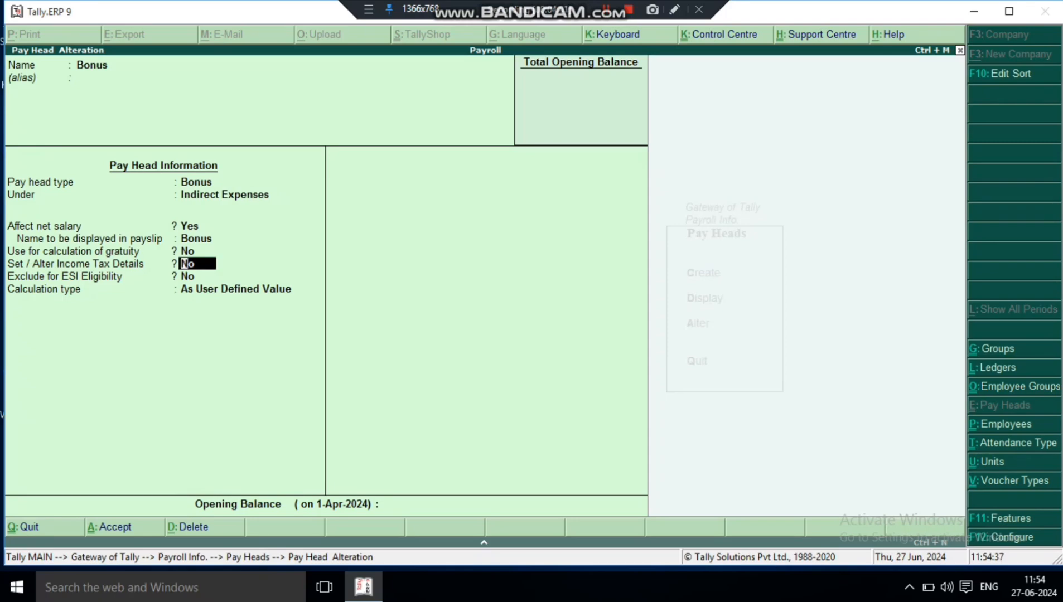
# Enable income tax details with component Bonus, calculation basis On Actual Value and Deduct TDS Across Periods set to No
pyautogui.press('y')
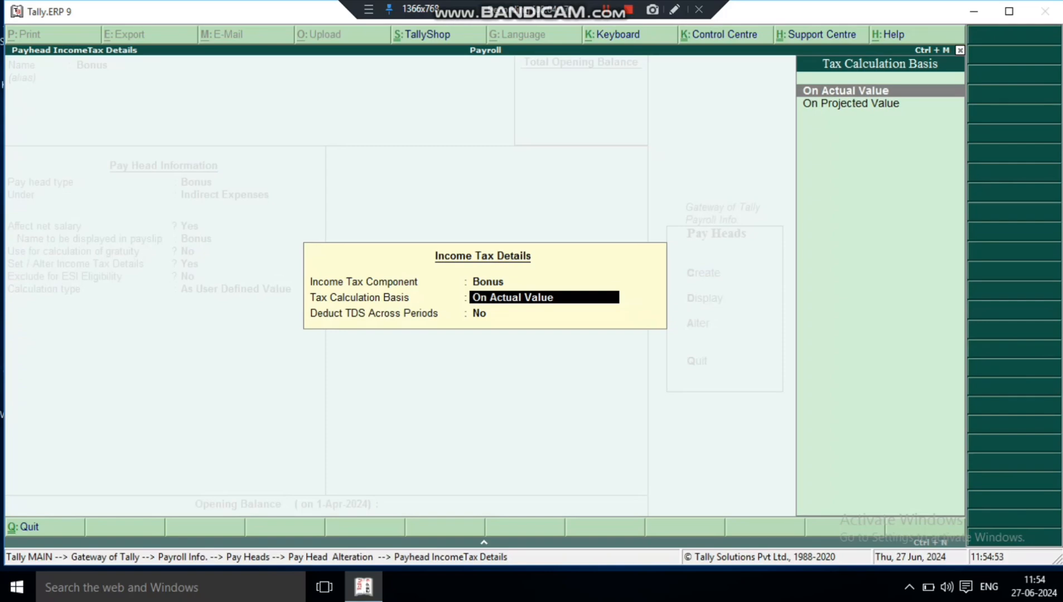
pyautogui.press('Return')
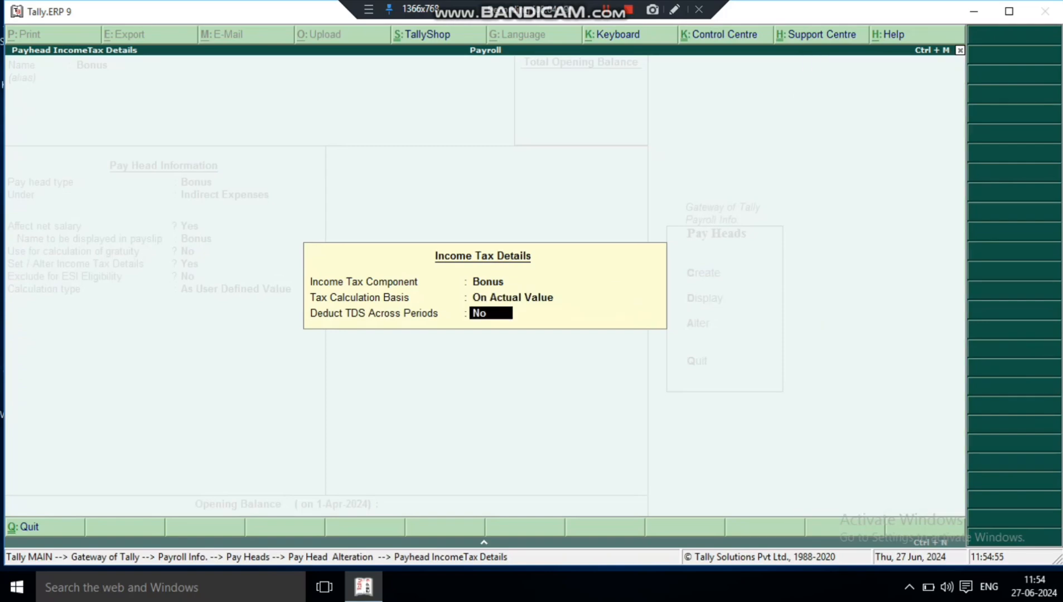
pyautogui.press('Return')
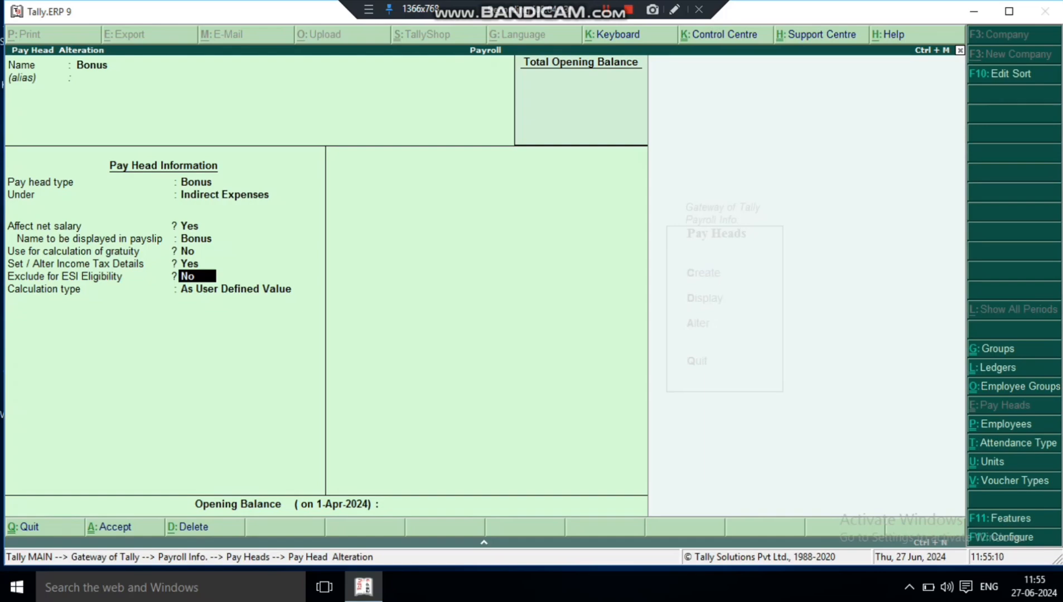
# Set Exclude for ESI Eligibility to Yes, keep calculation type As User Defined Value, and save the Bonus pay head without an opening balance
pyautogui.write('y')
pyautogui.press('Return')
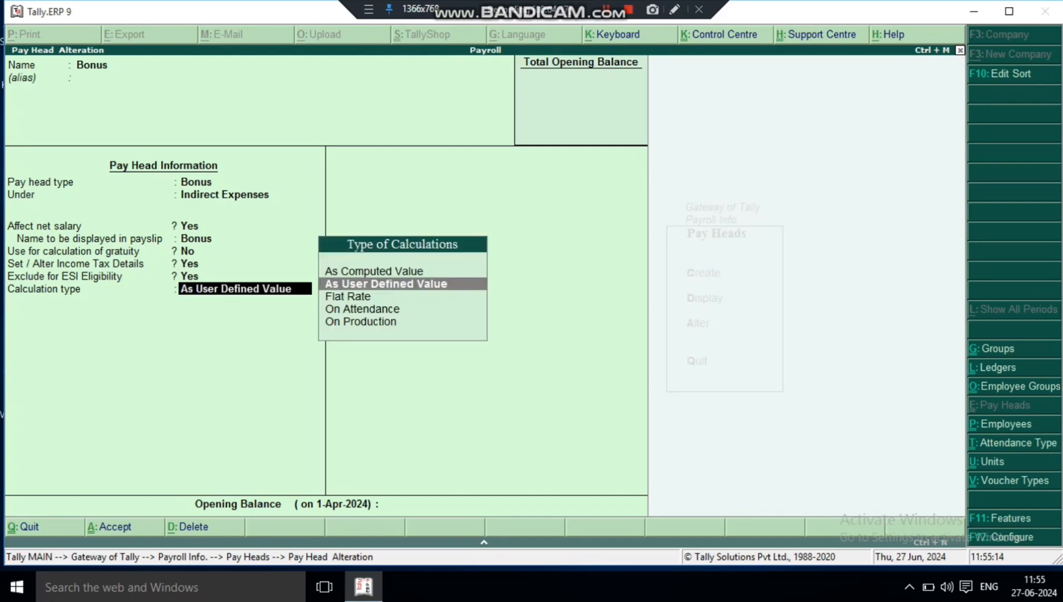
pyautogui.press('Return')
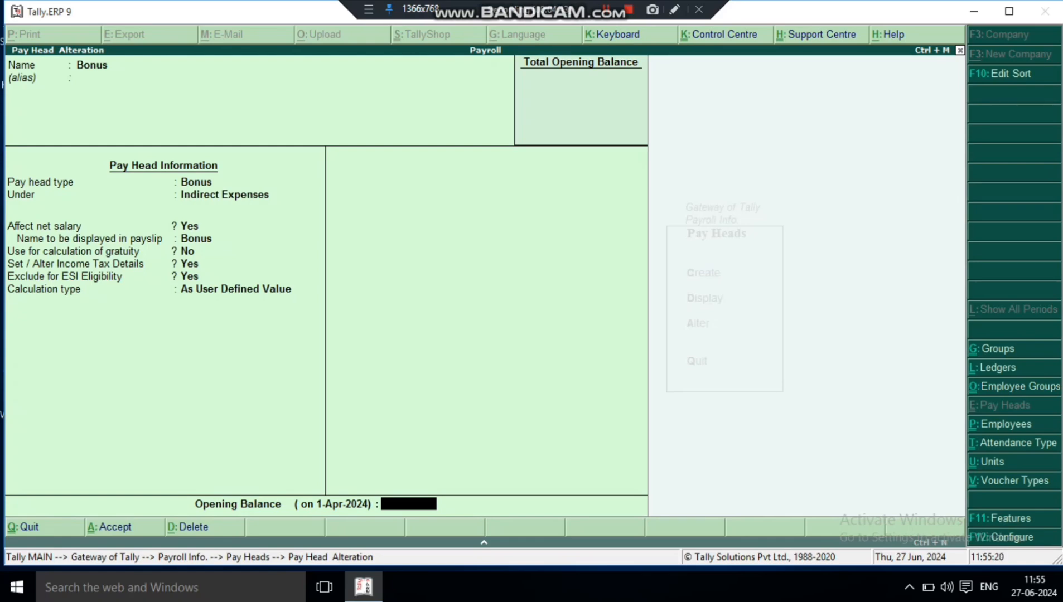
pyautogui.press('Return')
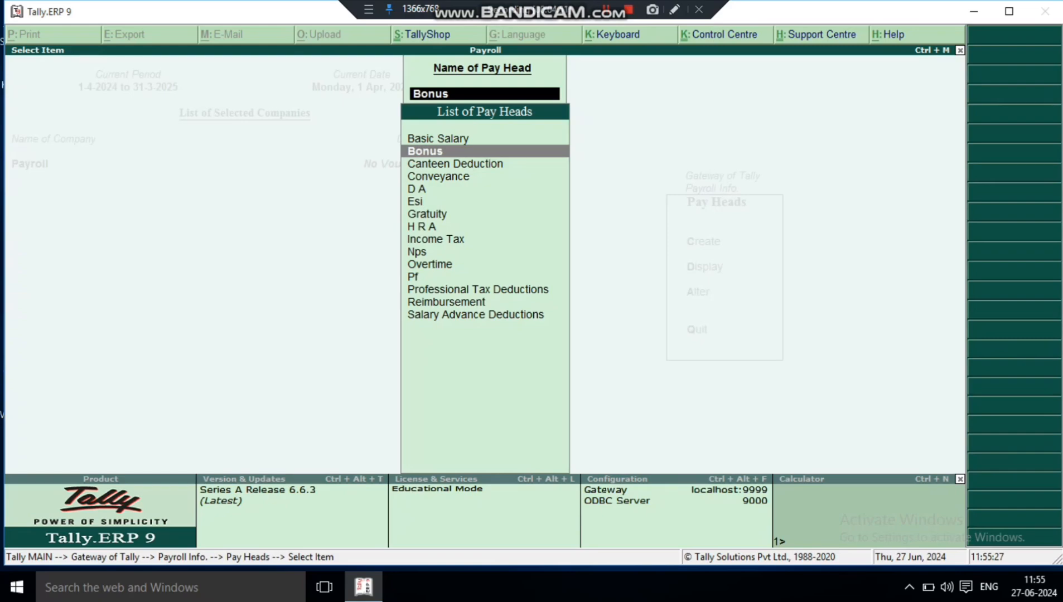
# Open the Gratuity pay head for alteration and keep its pay head type as Gratuity
pyautogui.write('Gr')
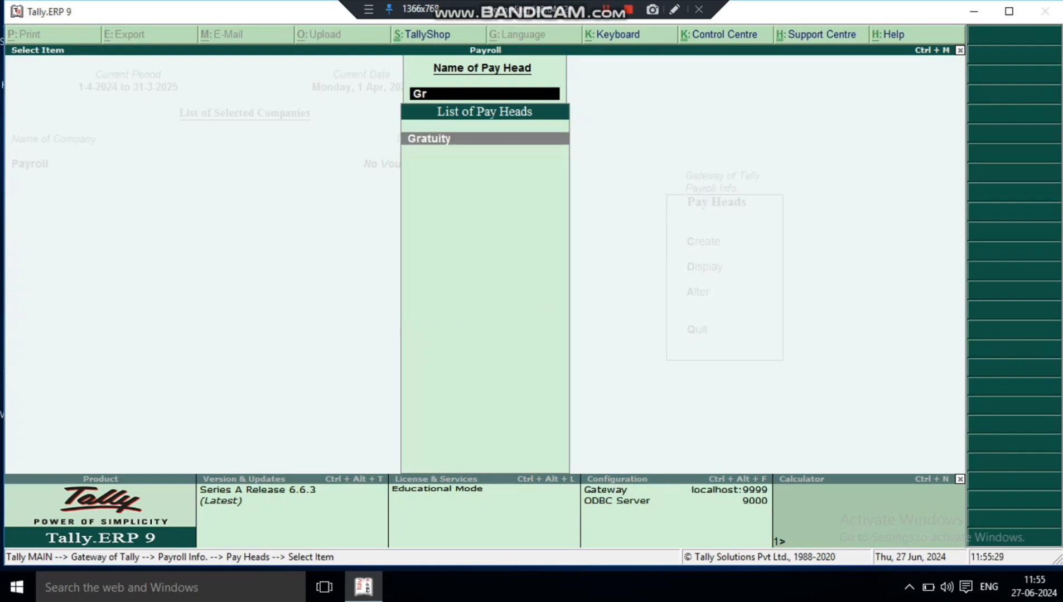
pyautogui.press('Return')
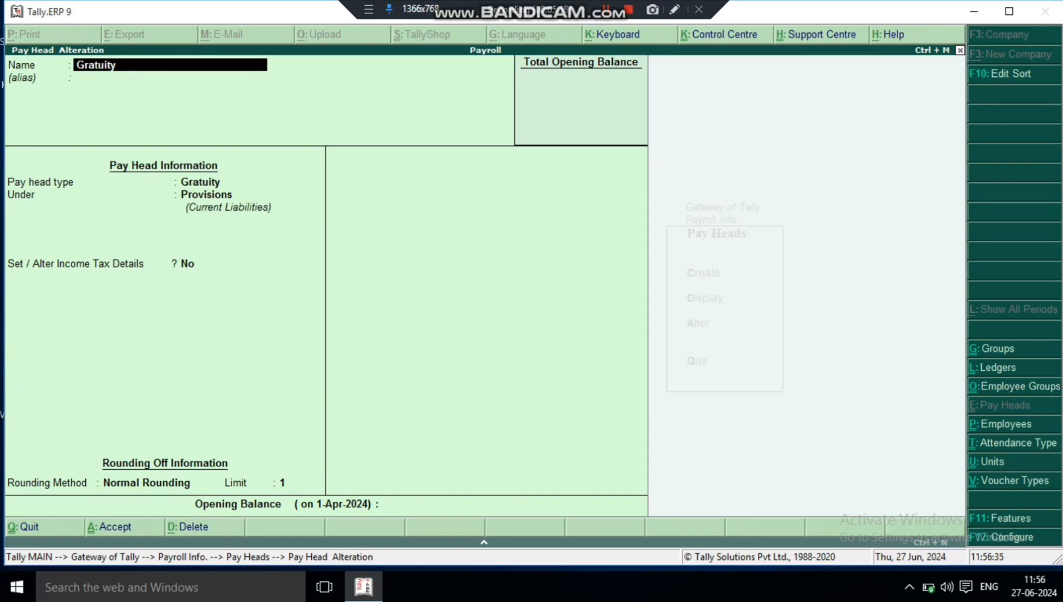
pyautogui.press('Return')
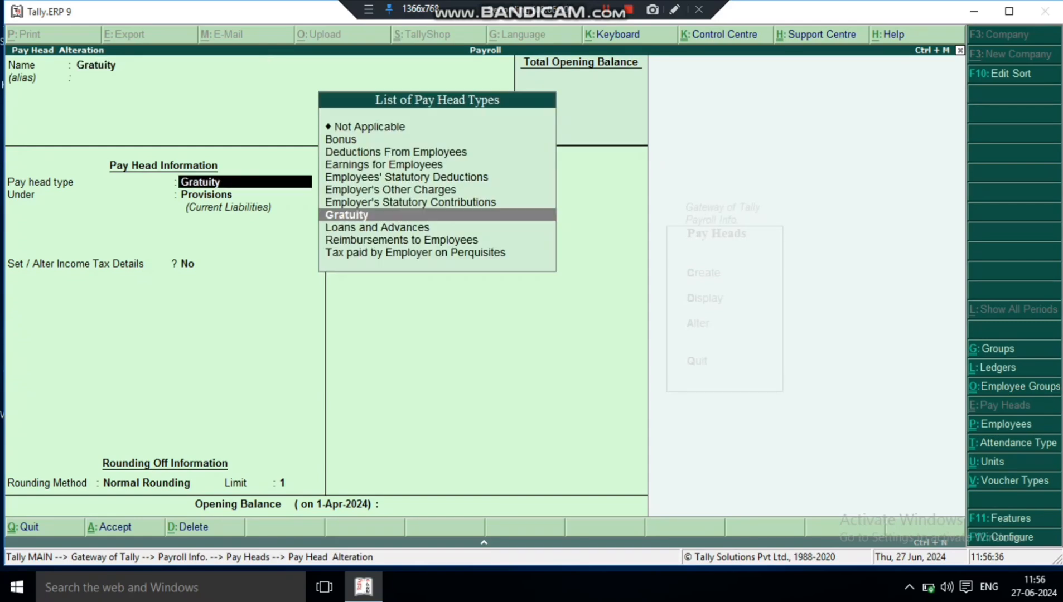
pyautogui.press('Return')
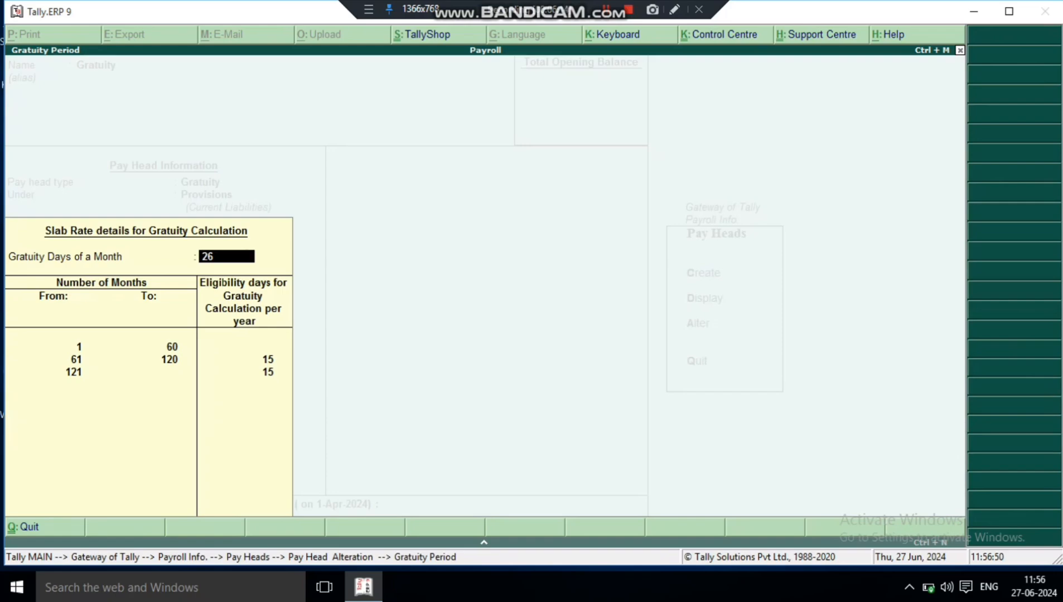
# Keep the gratuity days of a month at 26 and set 0 eligibility days for months 1 to 60
pyautogui.press('Return')
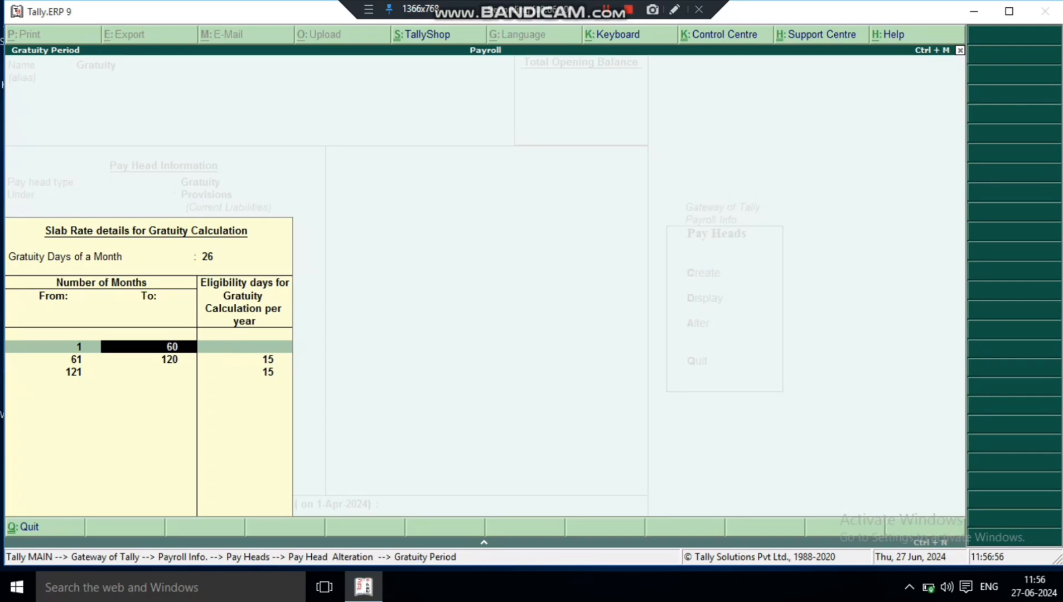
pyautogui.press('Return')
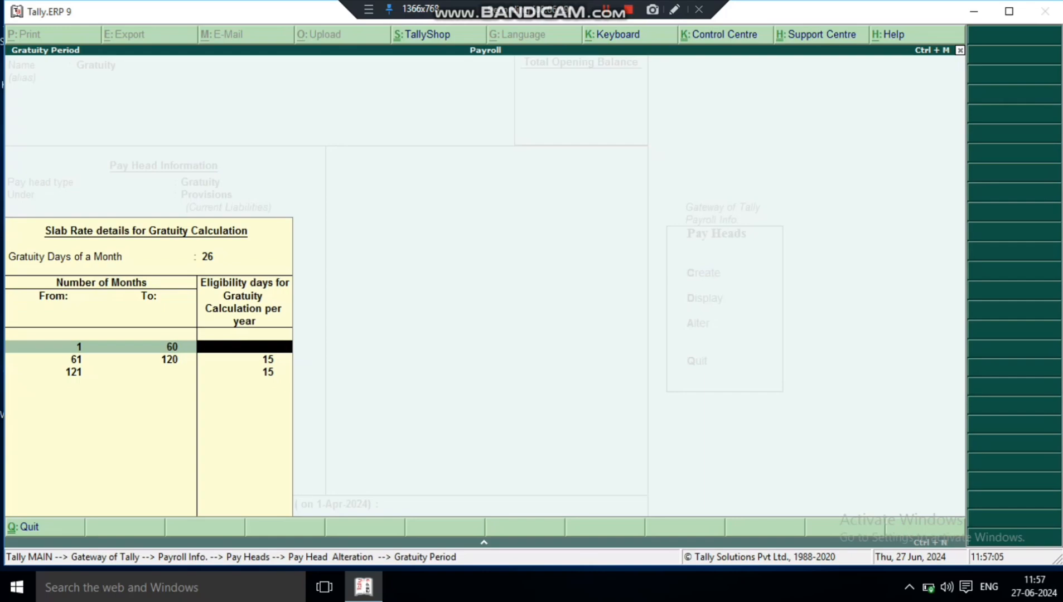
pyautogui.write('0')
pyautogui.press('Return')
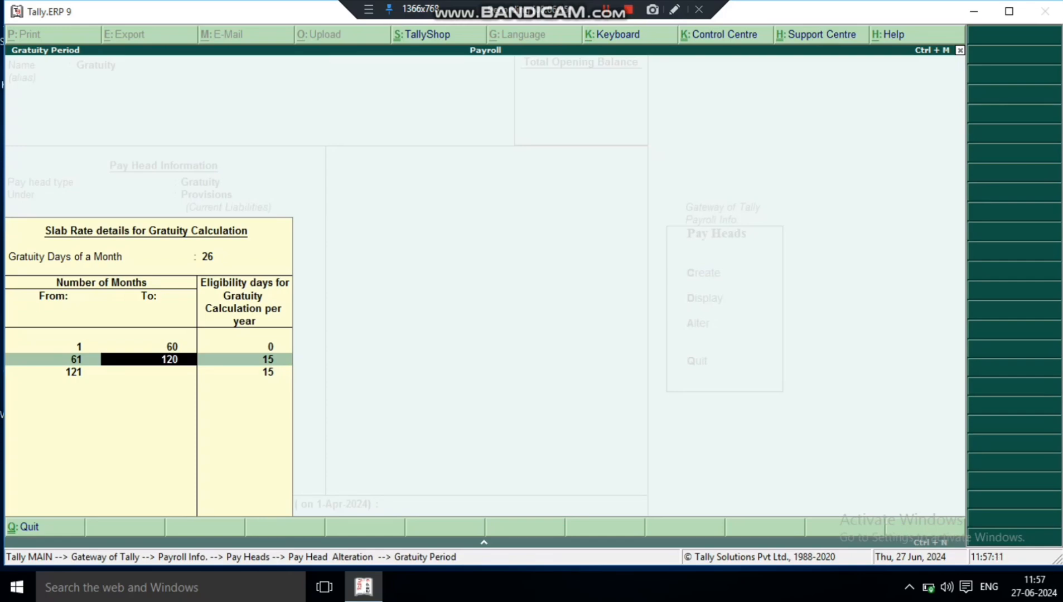
# Keep 15 eligibility days for months 61 to 120 and from 121 onward, and keep the pay head under Provisions
pyautogui.press('Return')
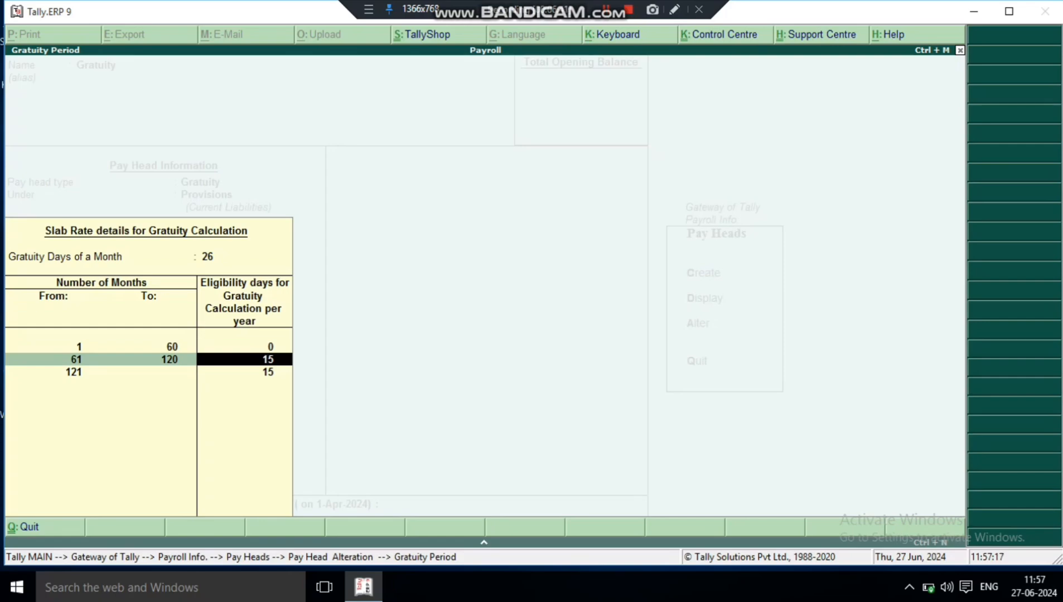
pyautogui.press('Return')
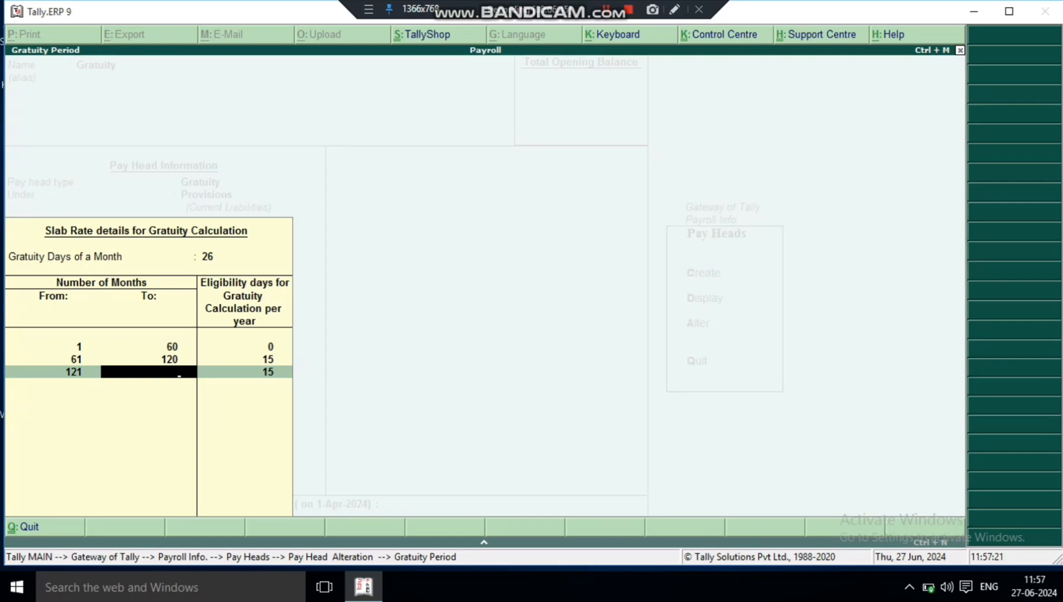
pyautogui.press('Return')
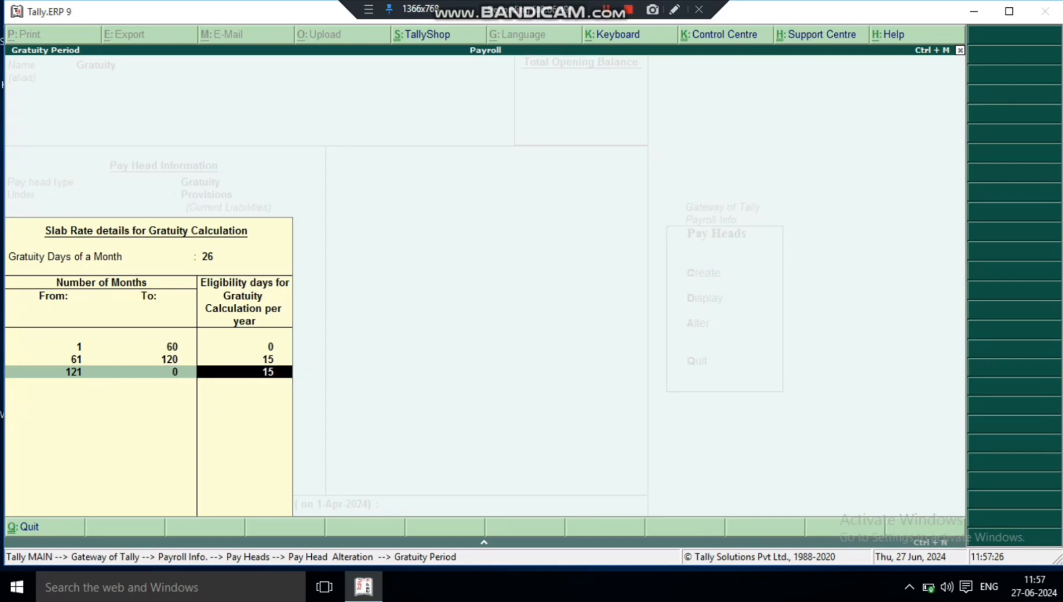
pyautogui.press('Return')
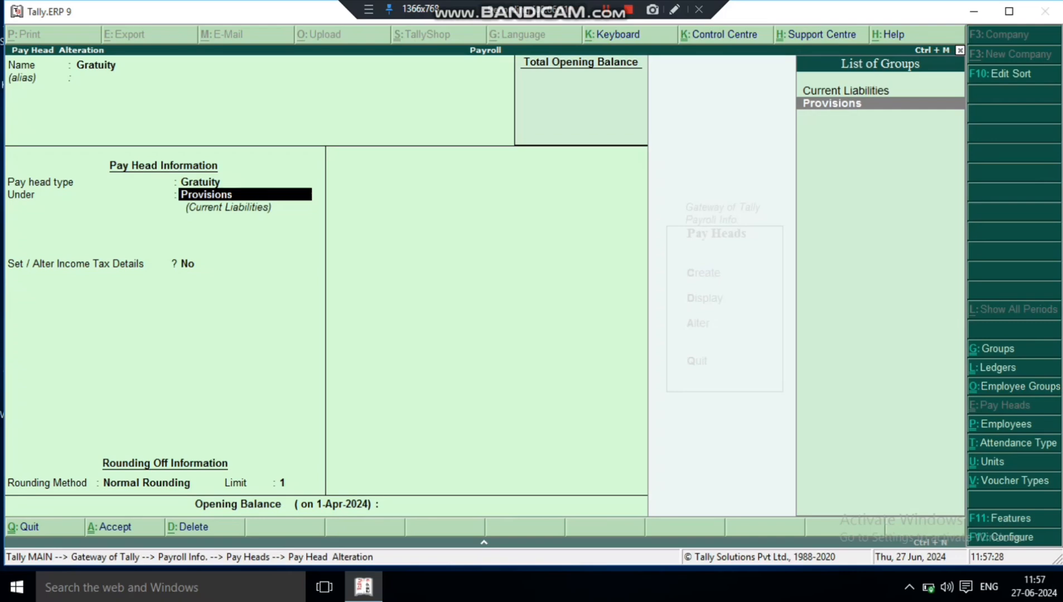
pyautogui.press('Return')
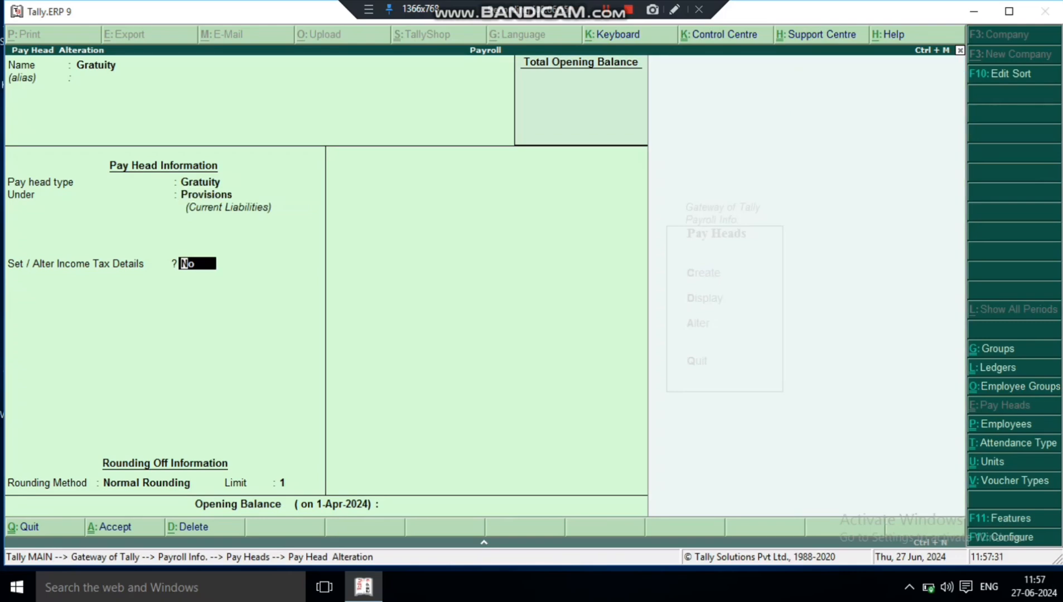
# Enable income tax details for the Gratuity pay head, keeping component Gratuity, basis On Actual Value and Deduct TDS Across Periods at No
pyautogui.write('y')
pyautogui.press('Return')
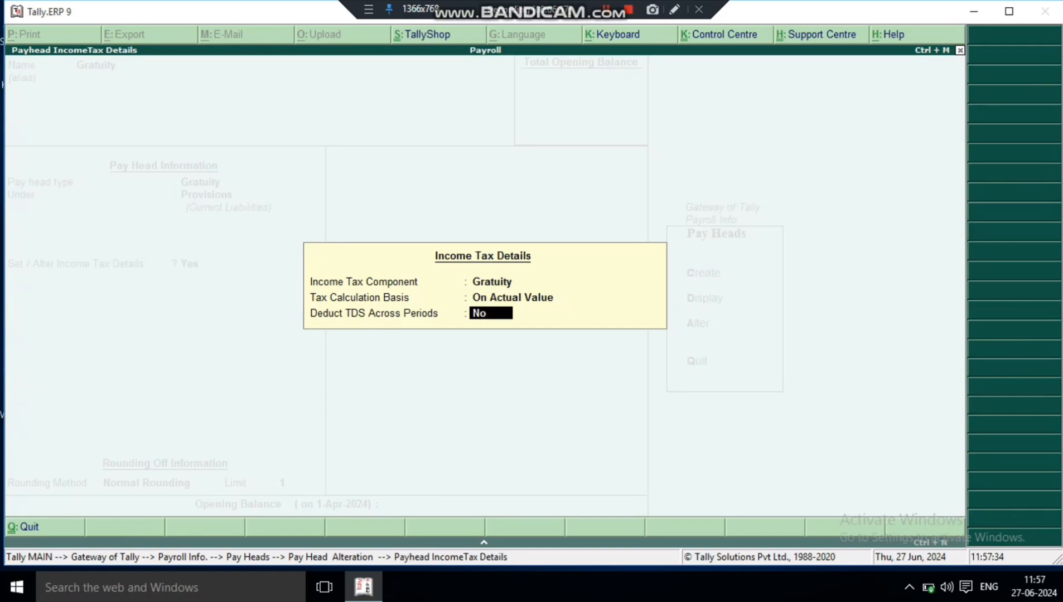
pyautogui.press('Return')
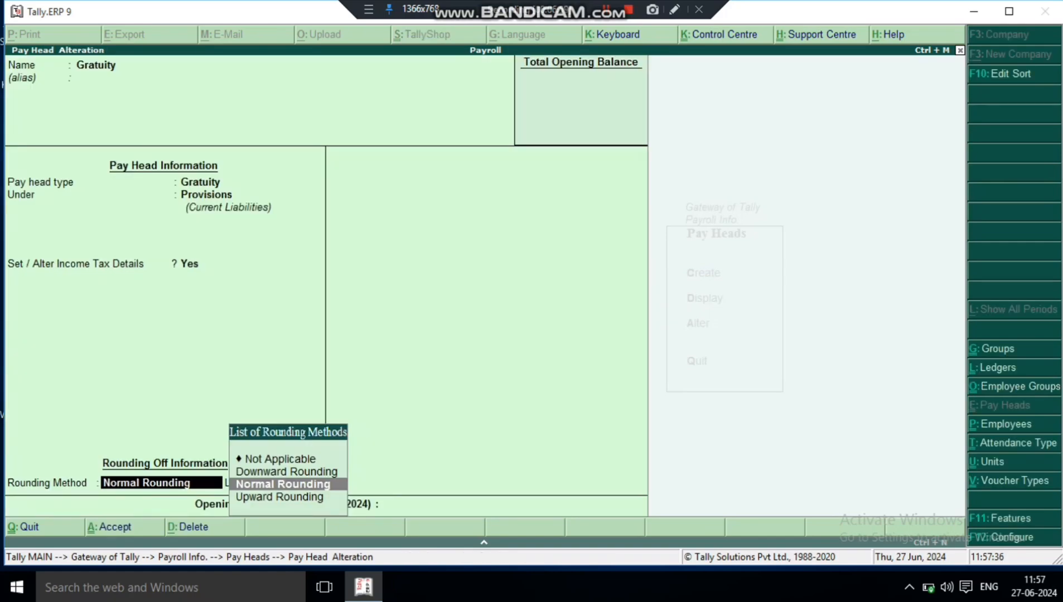
# Keep Normal Rounding with a limit of 1 and save the Gratuity pay head without an opening balance
pyautogui.press('Return')
pyautogui.press('Return')
pyautogui.press('Return')
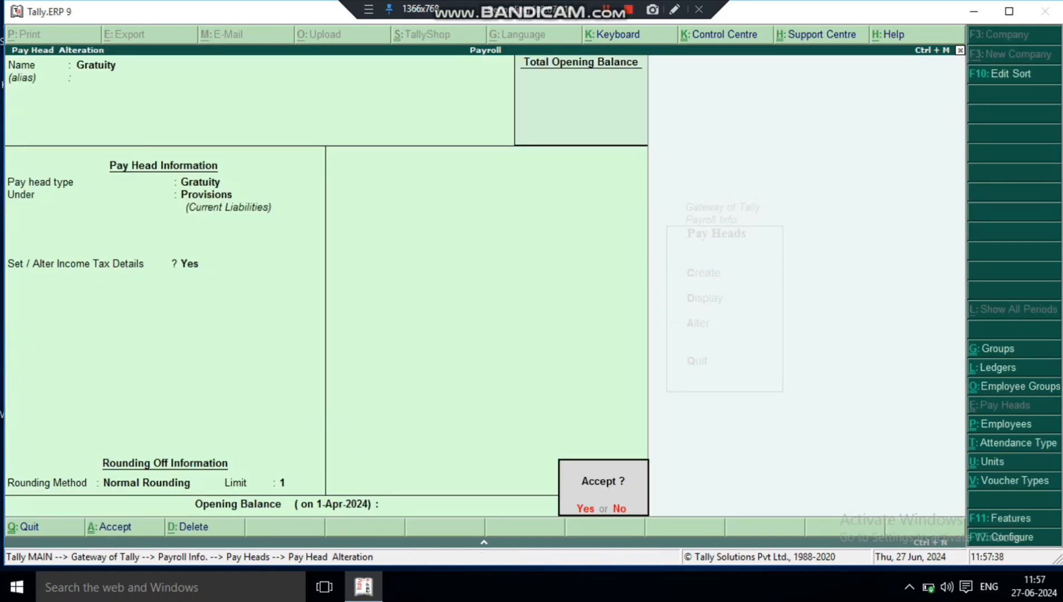
pyautogui.press('Return')
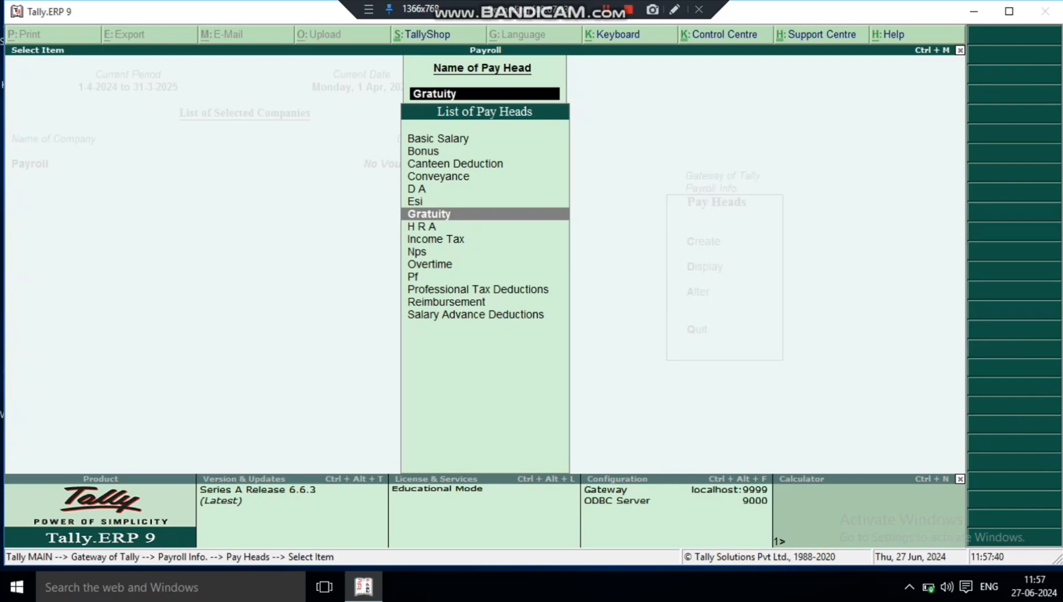
# Open the Reimbursement pay head for alteration
pyautogui.press('Down')
pyautogui.press('Down')
pyautogui.press('Down')
pyautogui.press('Down')
pyautogui.press('Down')
pyautogui.press('Down')
pyautogui.press('Down')
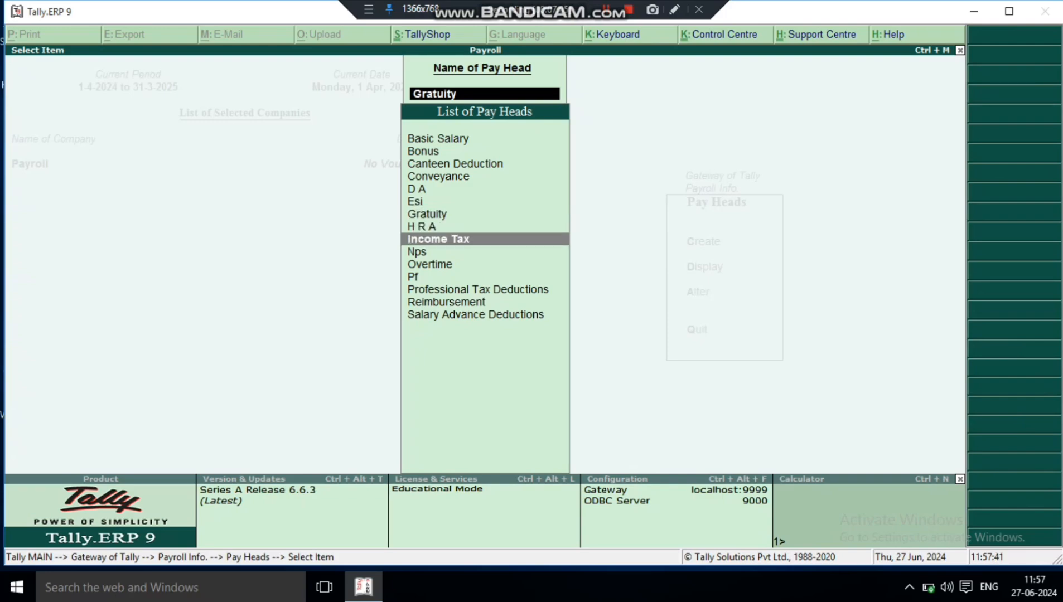
pyautogui.press('Return')
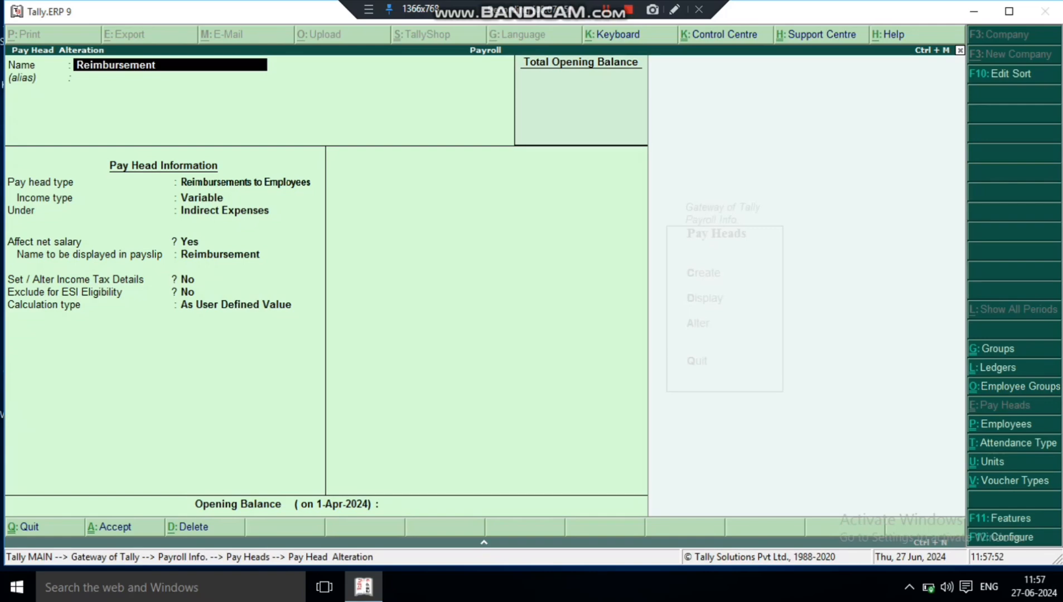
# Keep the pay head type Reimbursements to Employees, income type Variable, group Indirect Expenses and Affect net salary at Yes
pyautogui.press('Return')
pyautogui.press('Return')
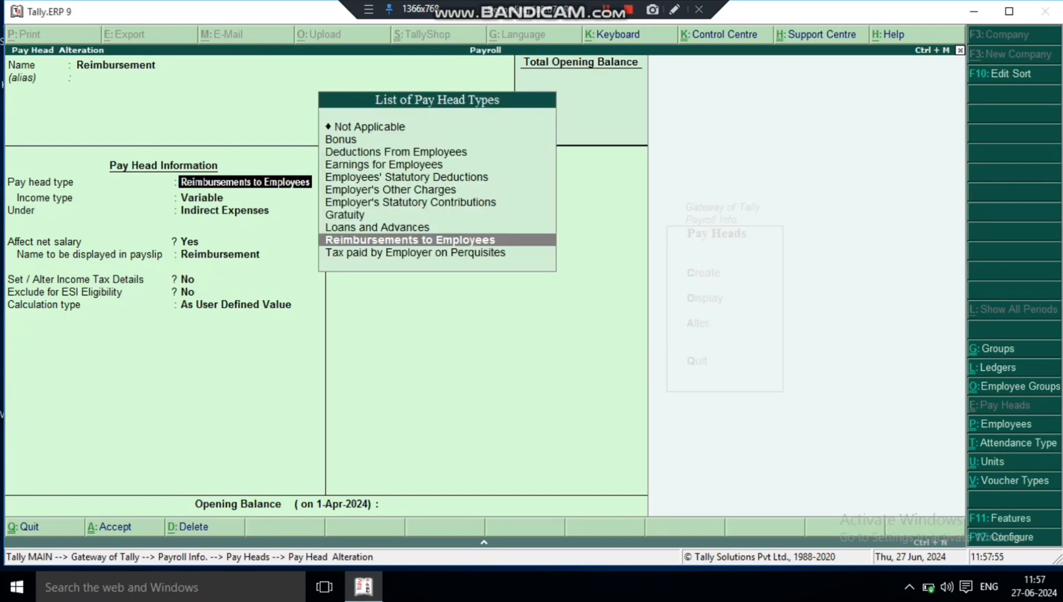
pyautogui.press('Return')
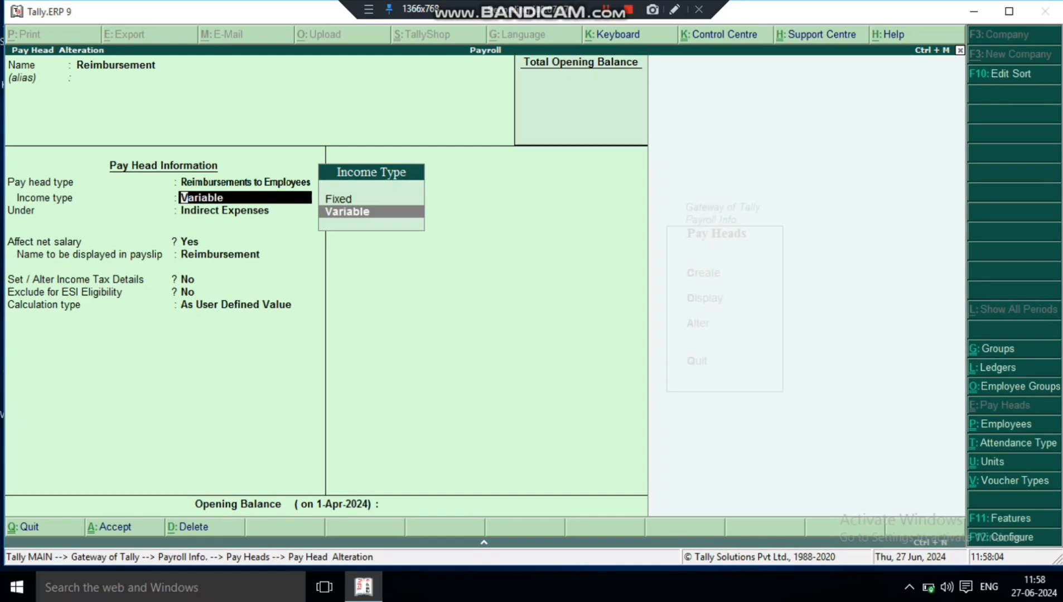
pyautogui.press('Return')
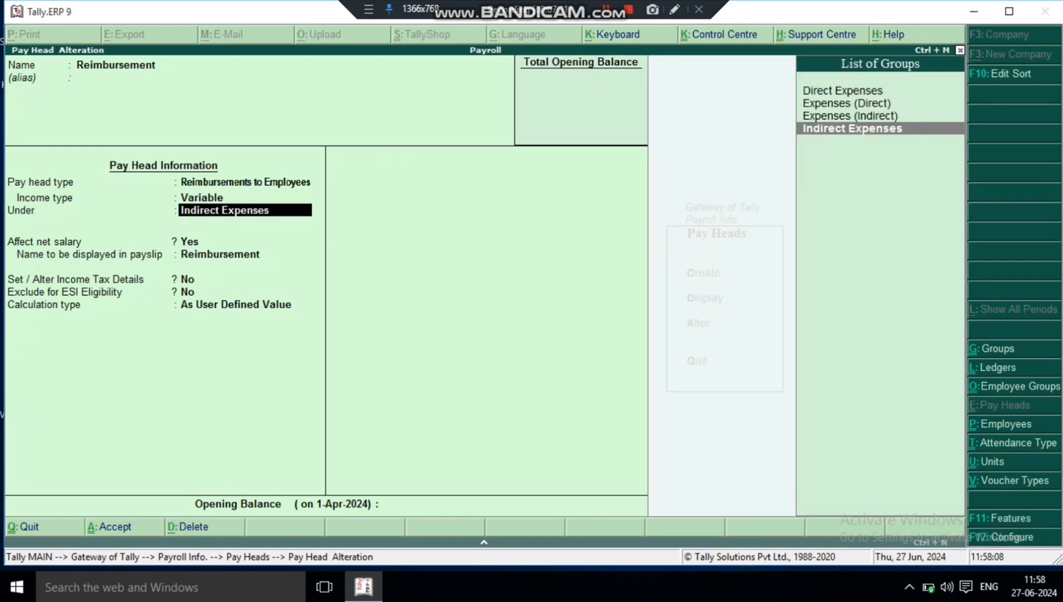
pyautogui.press('Return')
pyautogui.press('Return')
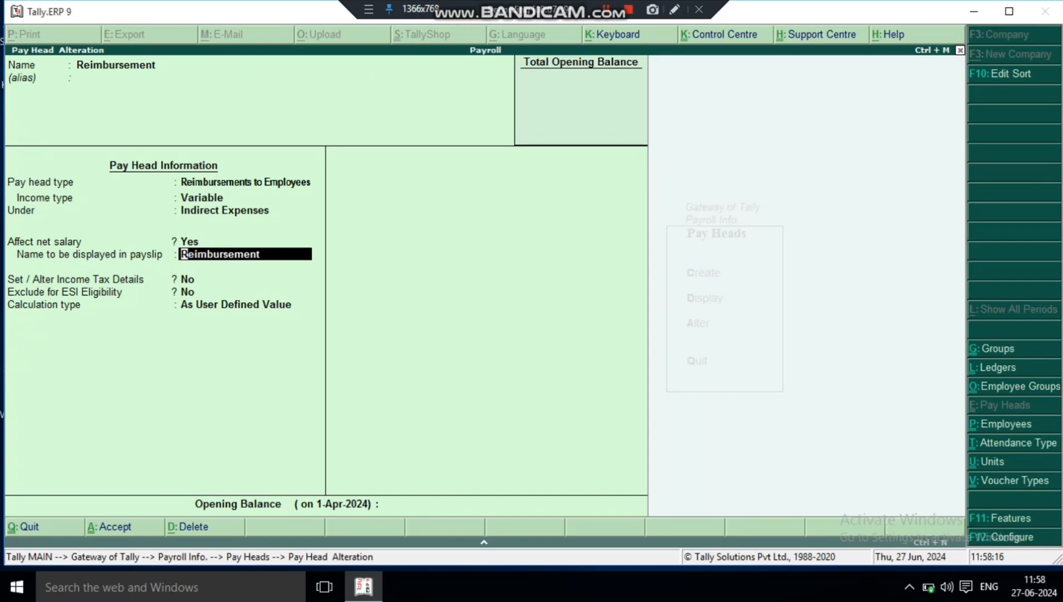
# Enable Reimbursement's income tax details with component Other Earnings/Allowances (Fully Taxable), basis On Actual Value and Deduct TDS Across Periods at No
pyautogui.press('Return')
pyautogui.press('Return')
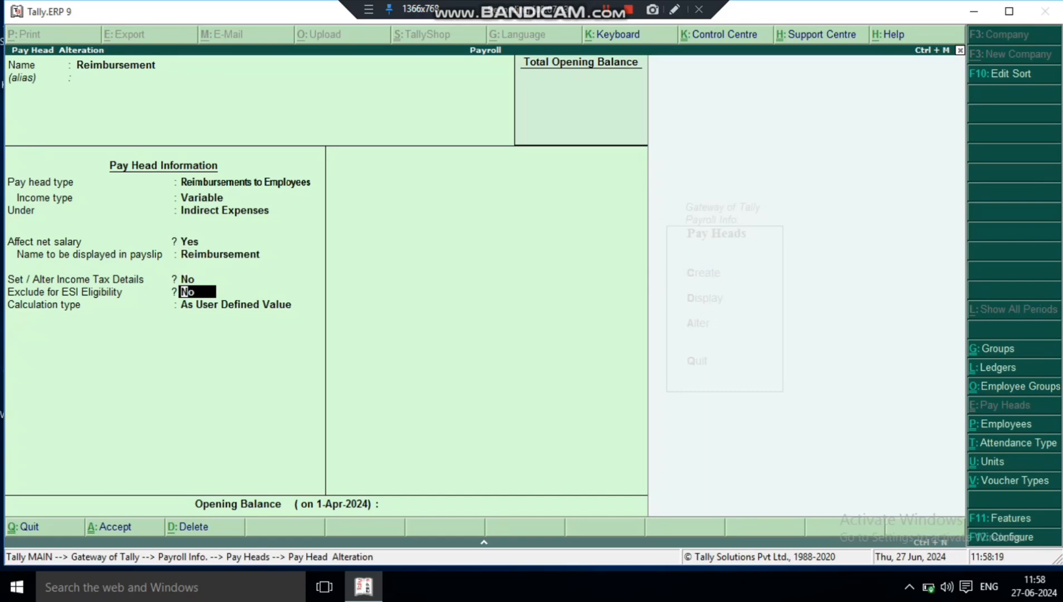
pyautogui.press('BackSpace')
pyautogui.press('y')
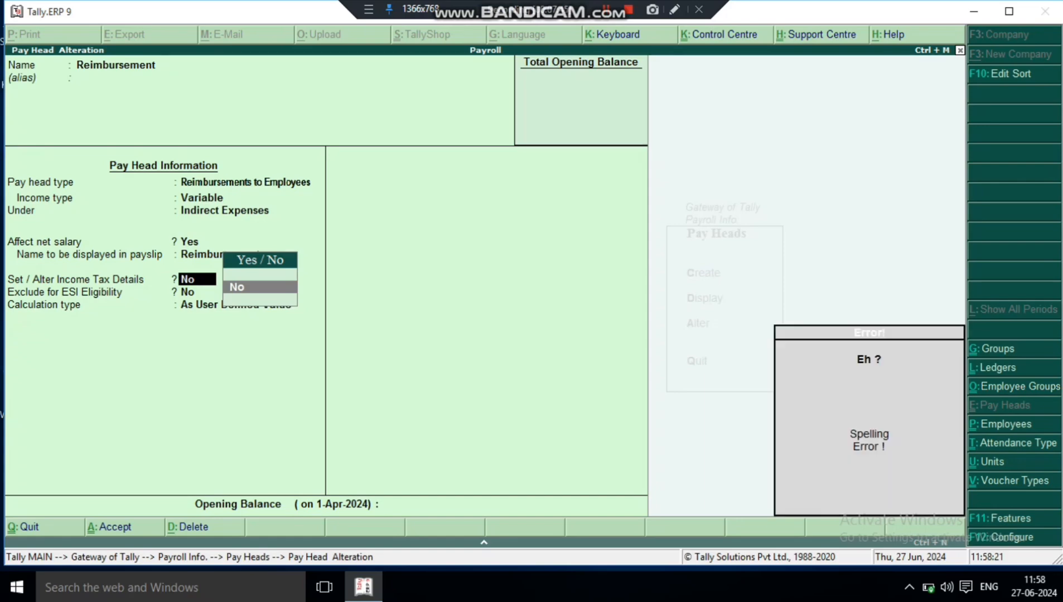
pyautogui.write('y')
pyautogui.press('Return')
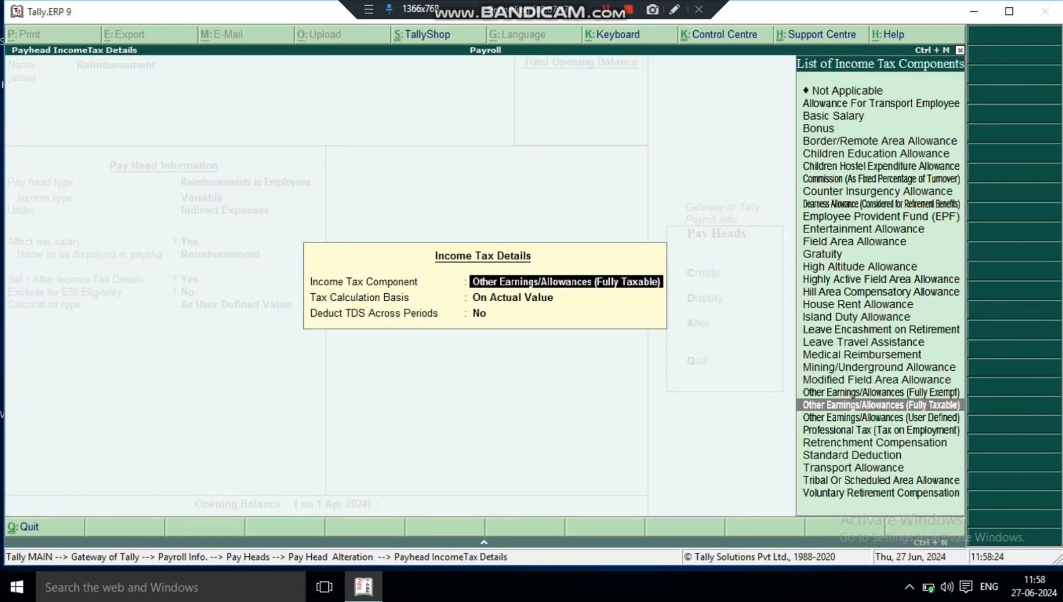
pyautogui.press('Return')
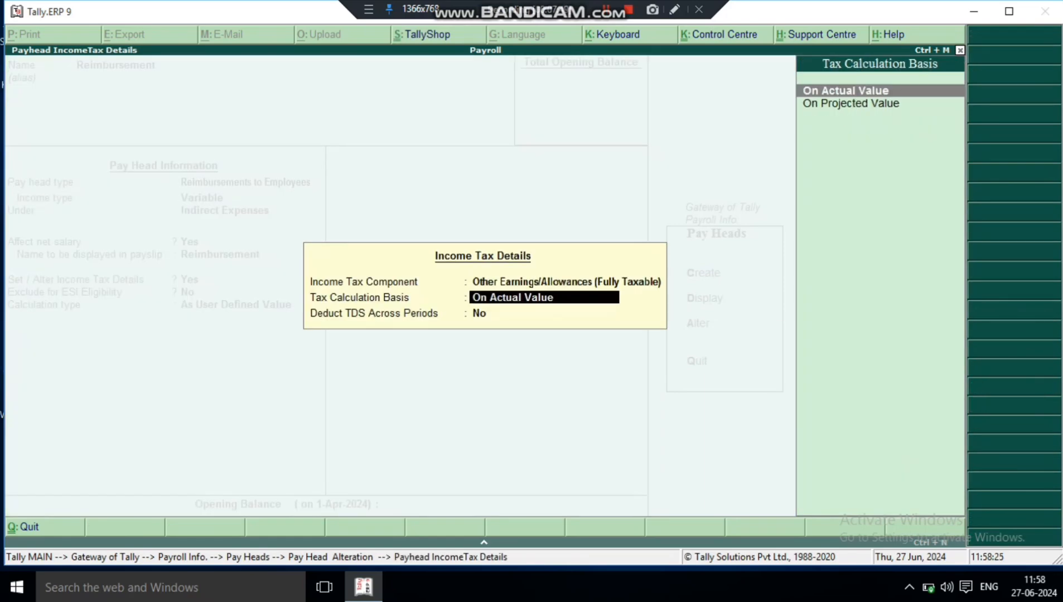
pyautogui.press('Return')
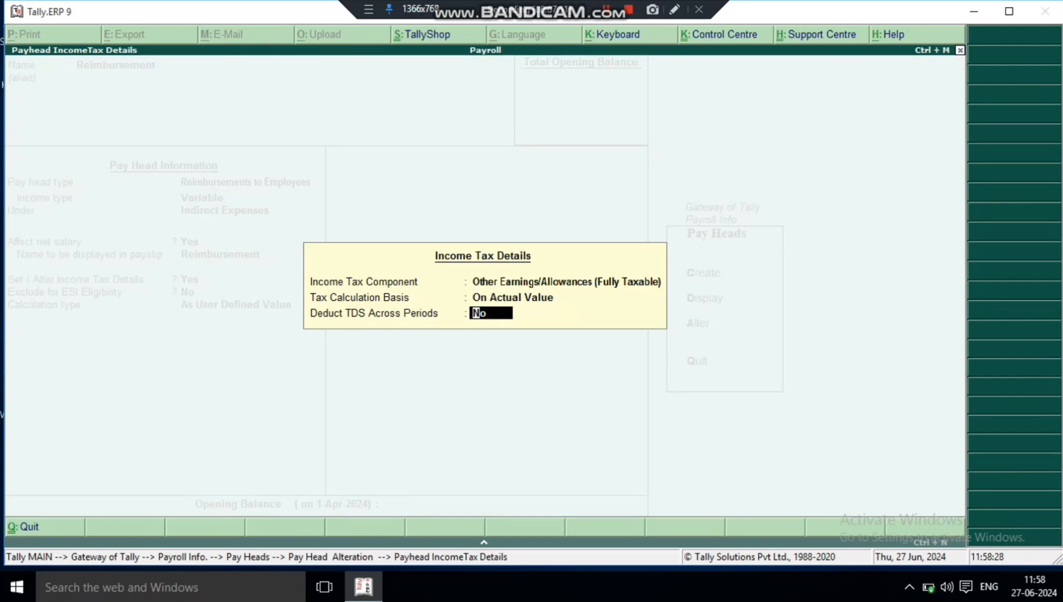
pyautogui.press('Return')
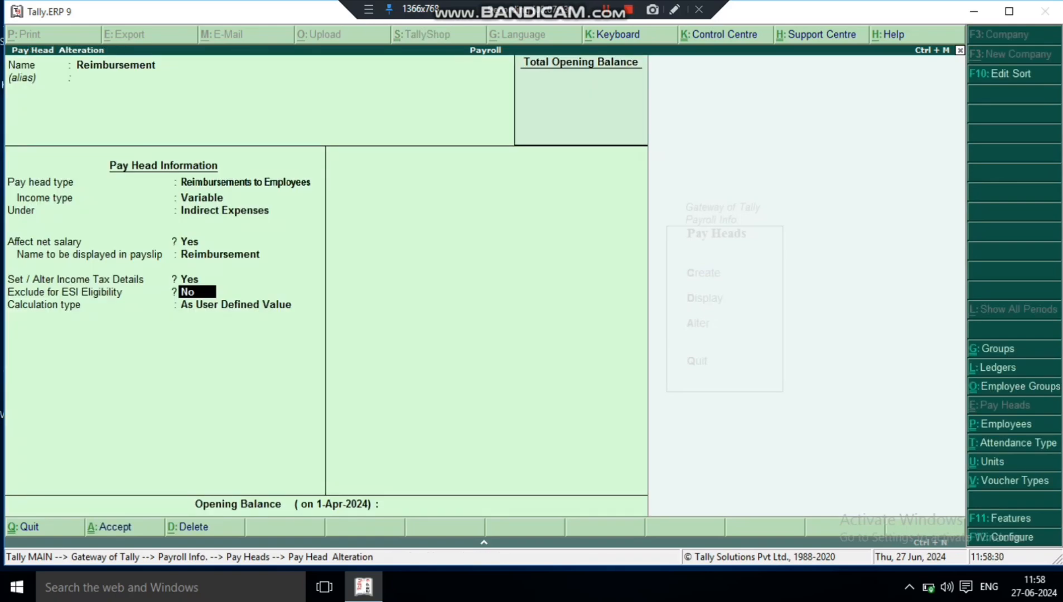
# Keep Exclude for ESI Eligibility at No and calculation type As User Defined Value, and save the Reimbursement pay head without an opening balance
pyautogui.press('Return')
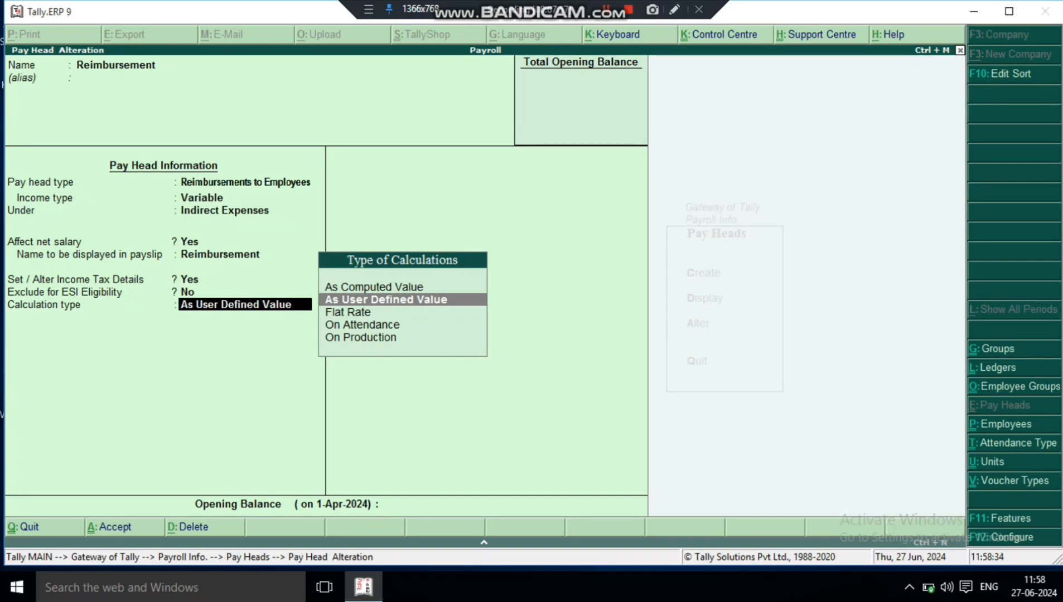
pyautogui.press('Return')
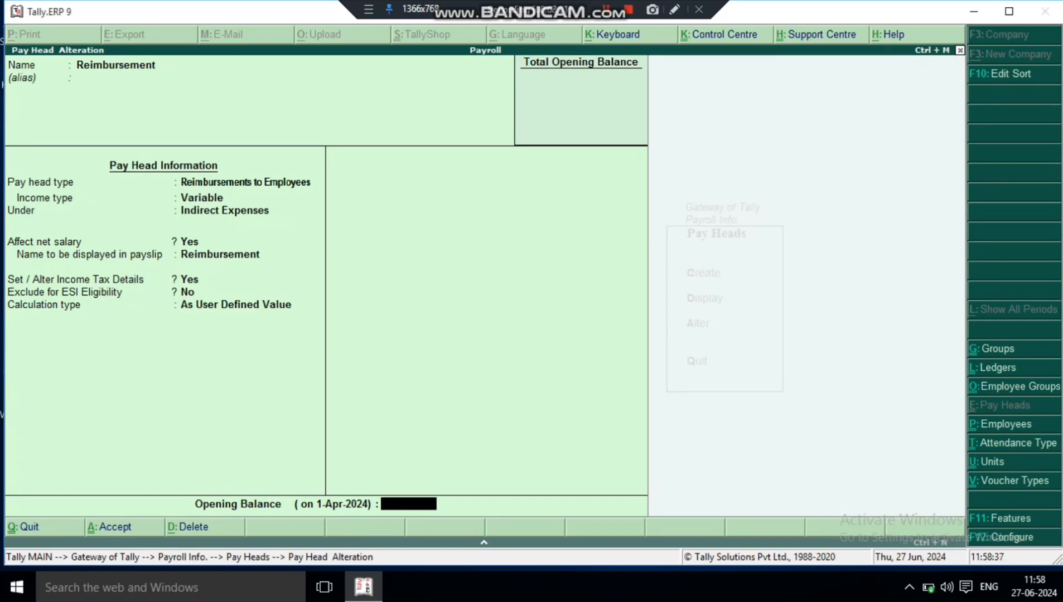
pyautogui.press('Return')
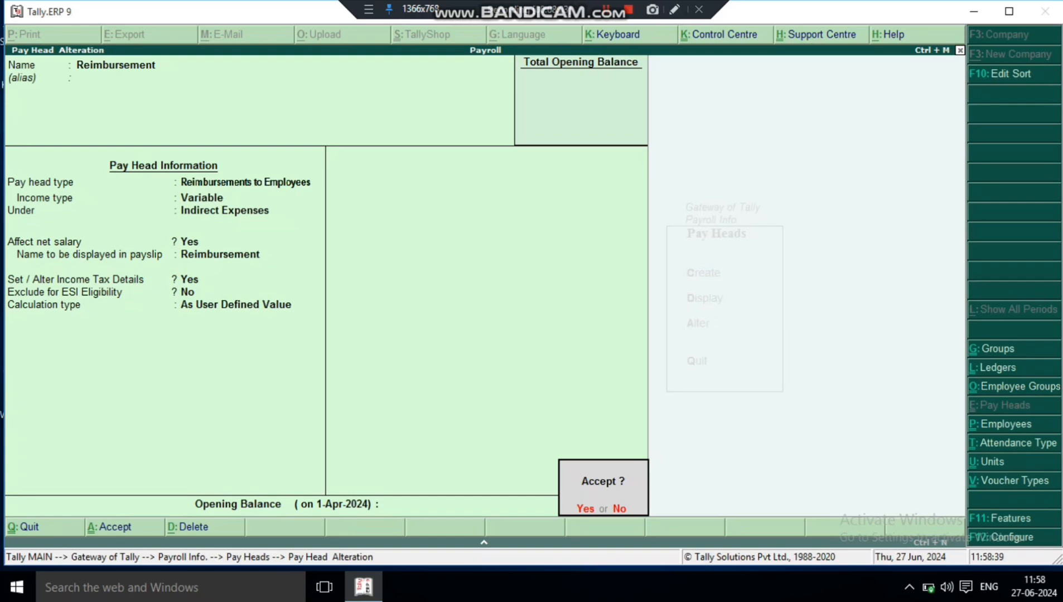
pyautogui.press('Return')
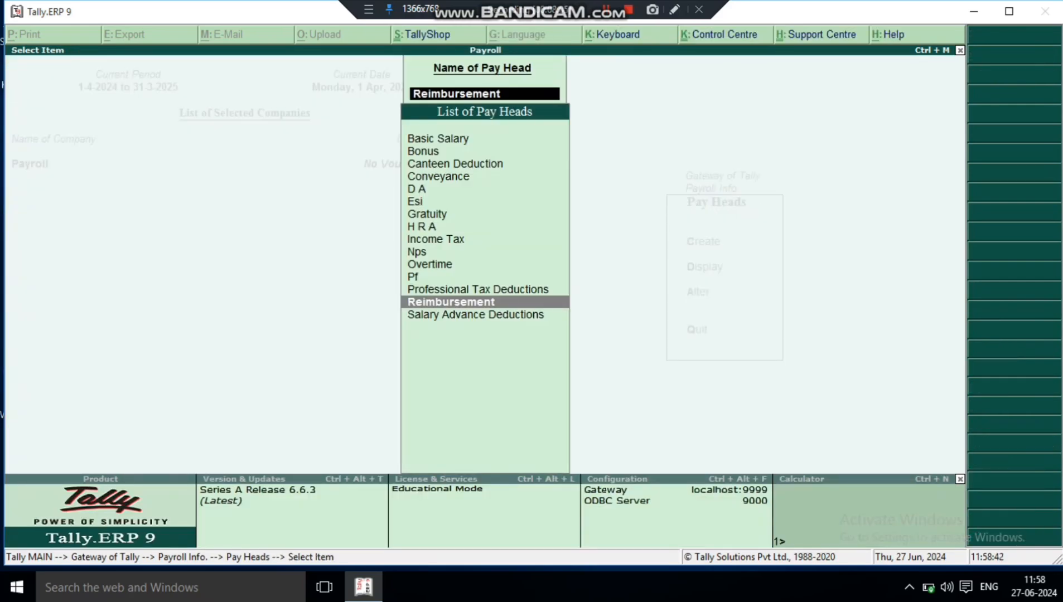